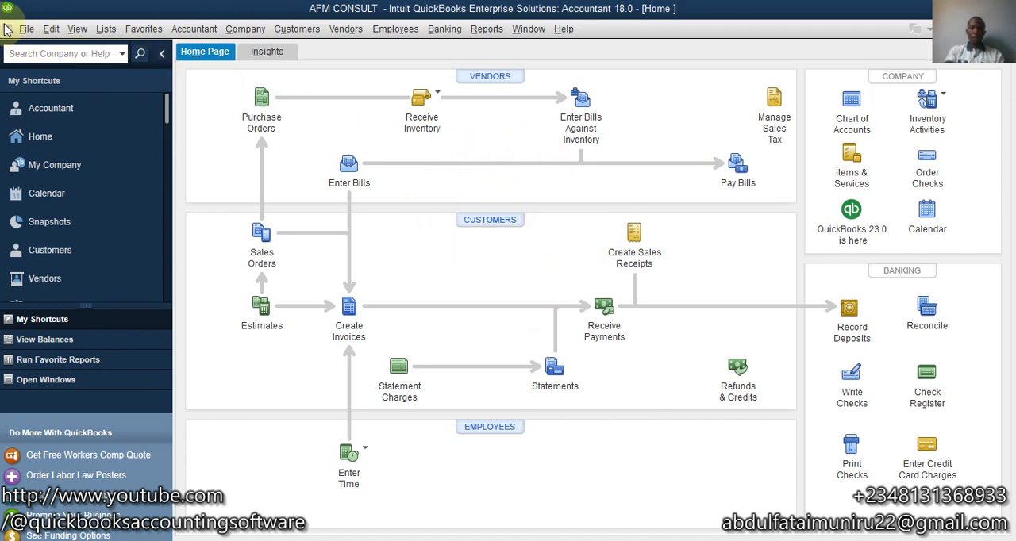
- Open the company-wide Sales Tax preferences, keep charging sales tax set to Yes, and review the choices for the most common sales tax item
{"action": "left_click", "coordinate": [49, 30]}
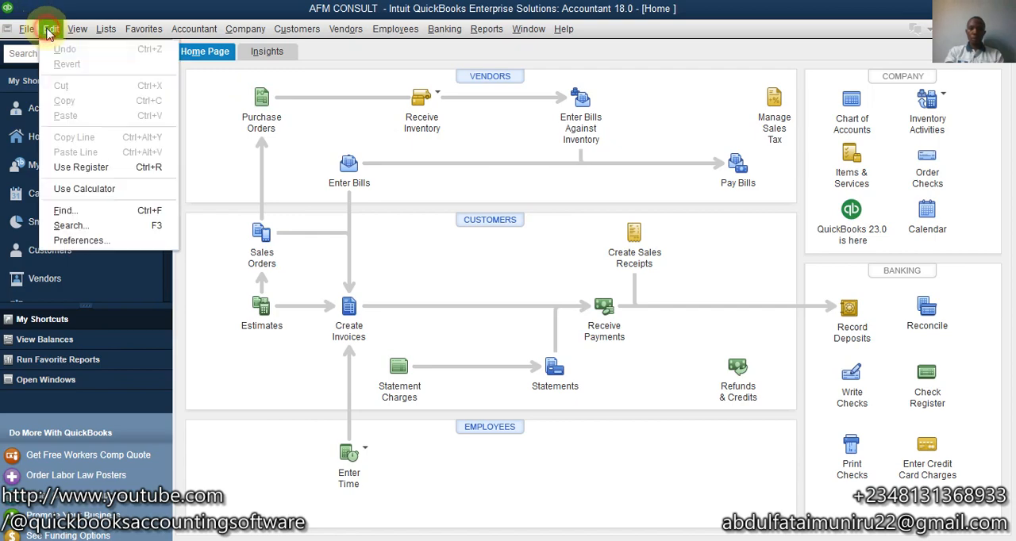
{"action": "left_click", "coordinate": [80, 240]}
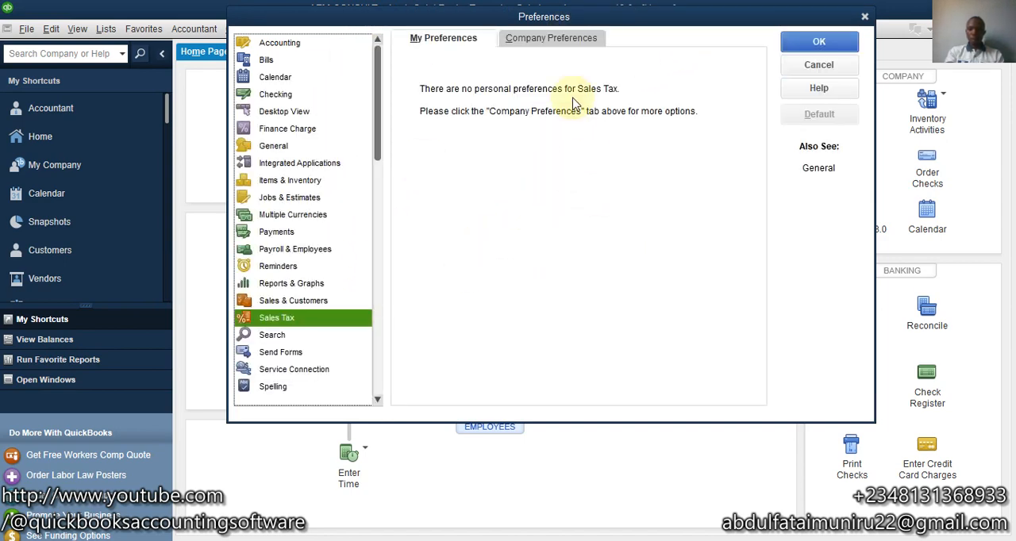
{"action": "left_click", "coordinate": [537, 38]}
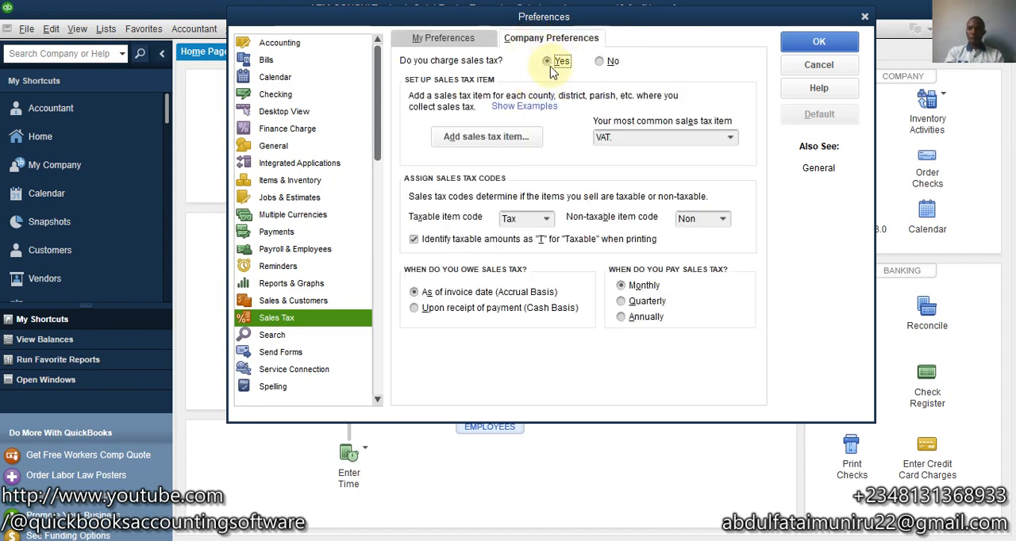
{"action": "left_click", "coordinate": [601, 62]}
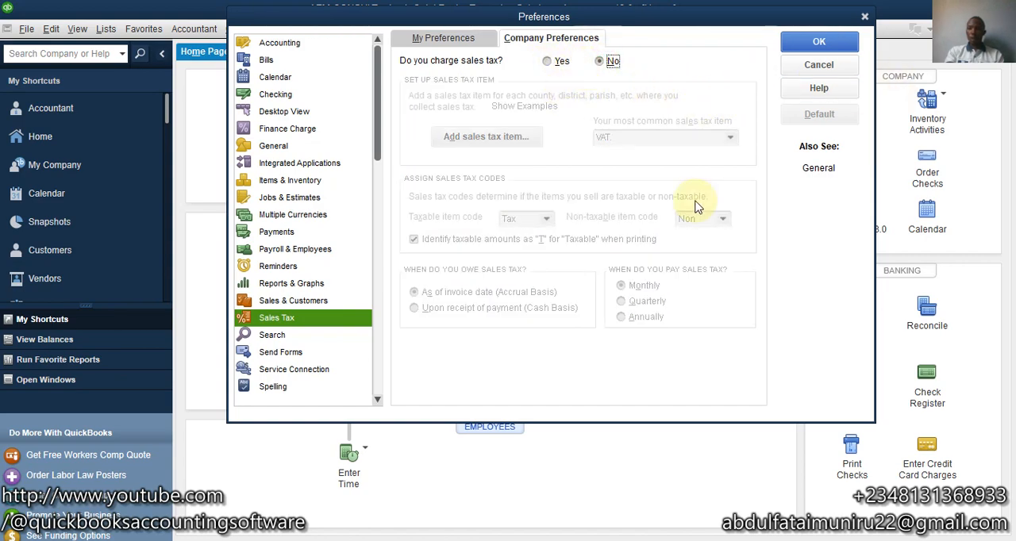
{"action": "left_click", "coordinate": [555, 67]}
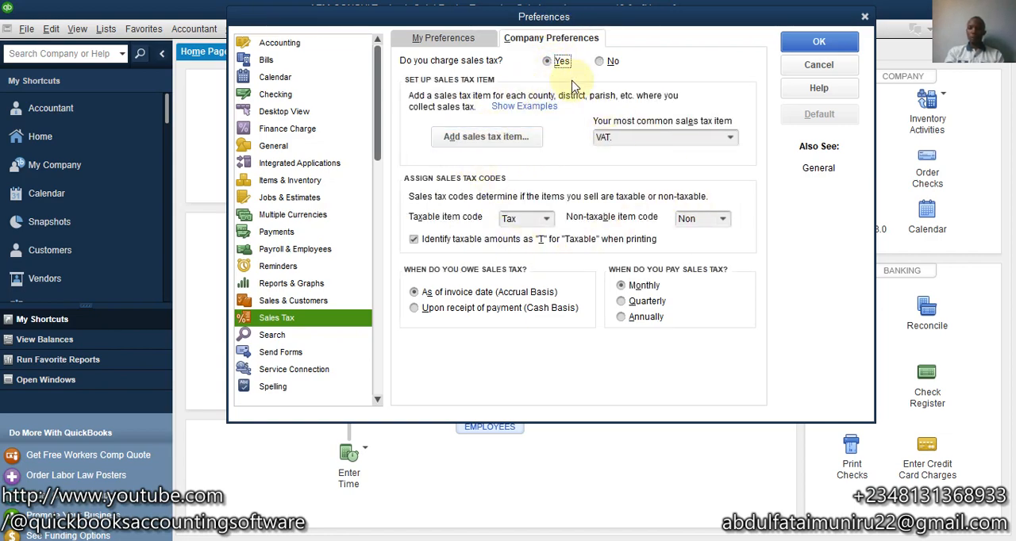
{"action": "left_click", "coordinate": [731, 139]}
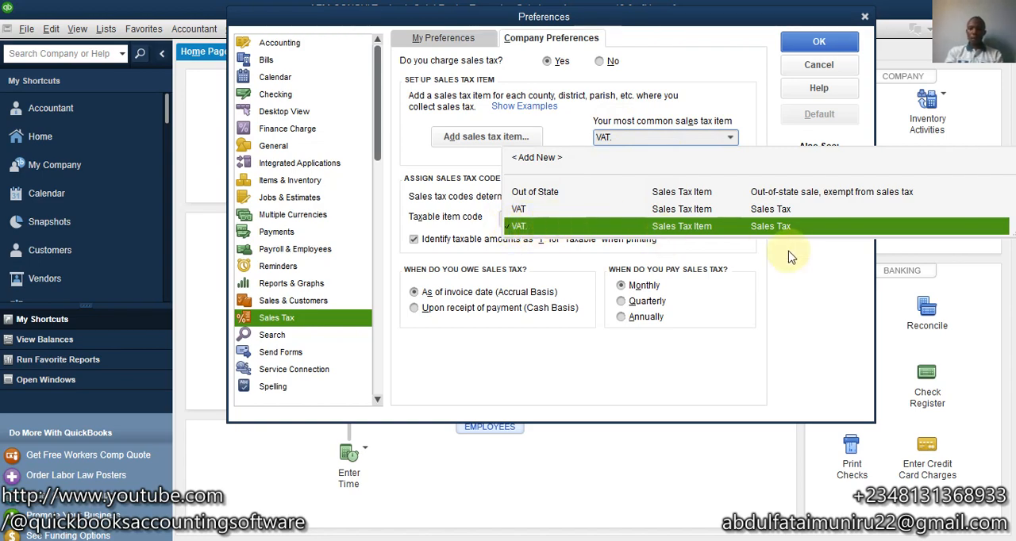
{"action": "left_click", "coordinate": [555, 119]}
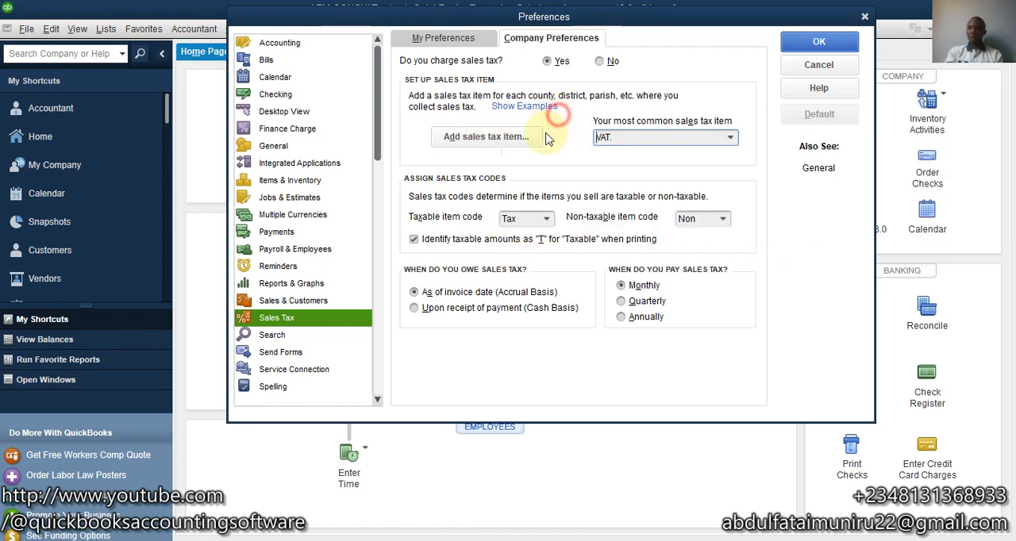
- Add a sales tax item named Non Taxable with a 0.0% rate and FIRS as the tax agency
{"action": "left_click", "coordinate": [530, 140]}
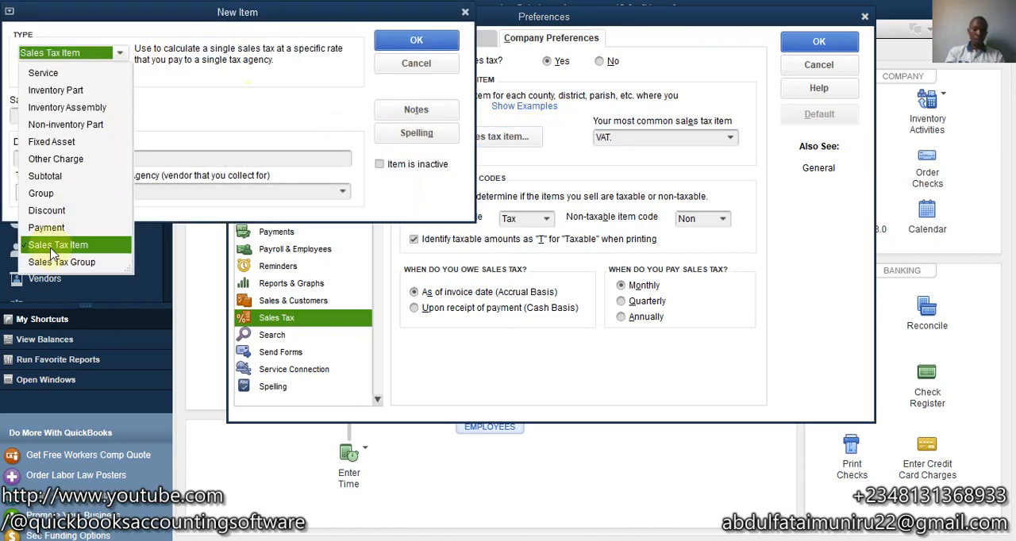
{"action": "left_click", "coordinate": [52, 248]}
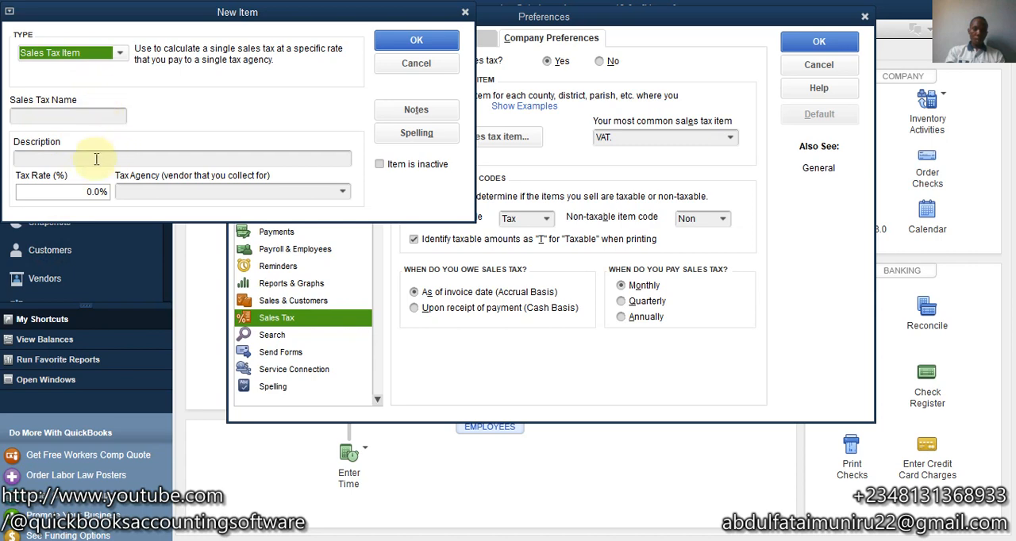
{"action": "left_click", "coordinate": [69, 113]}
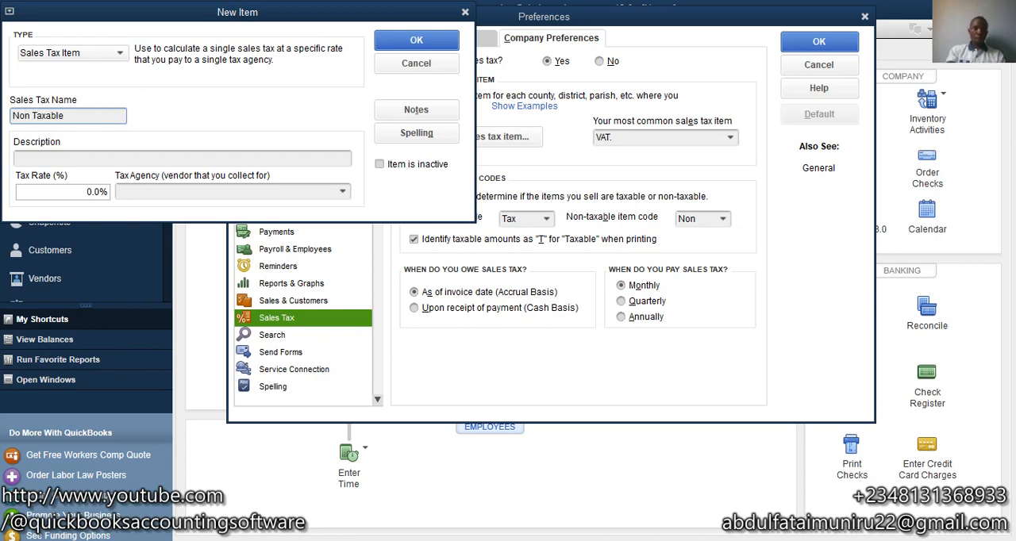
{"action": "left_click", "coordinate": [75, 193]}
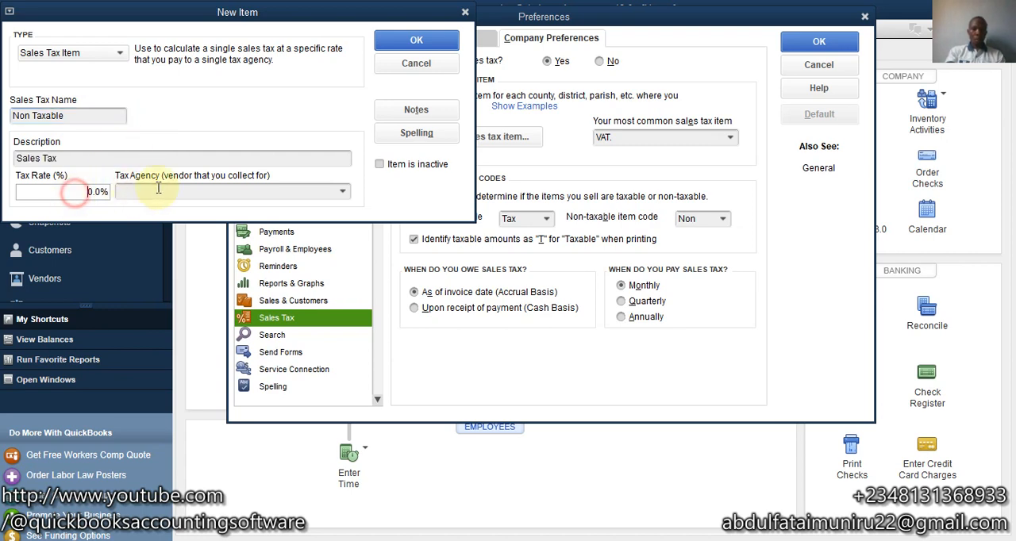
{"action": "left_click", "coordinate": [339, 191]}
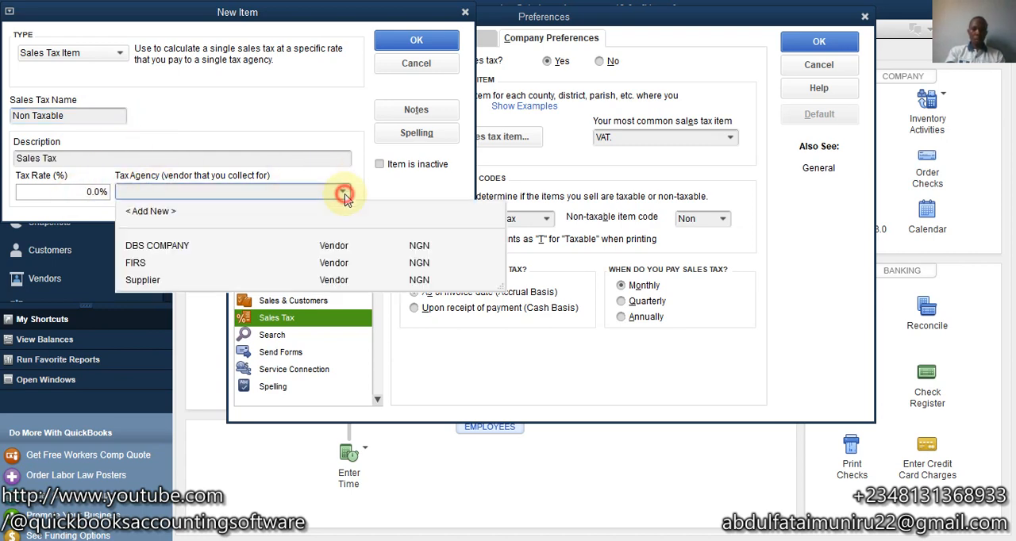
{"action": "left_click", "coordinate": [139, 263]}
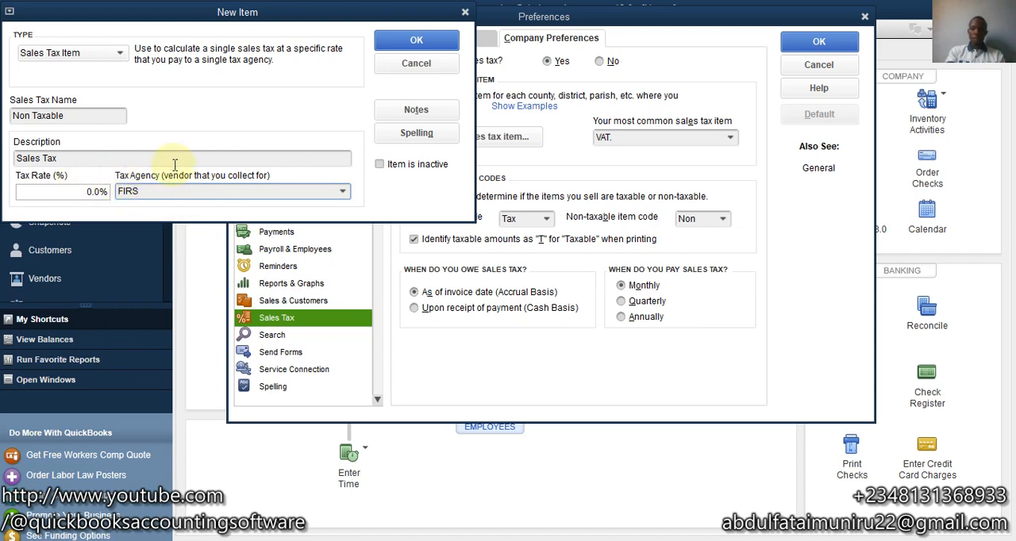
{"action": "left_click", "coordinate": [344, 198]}
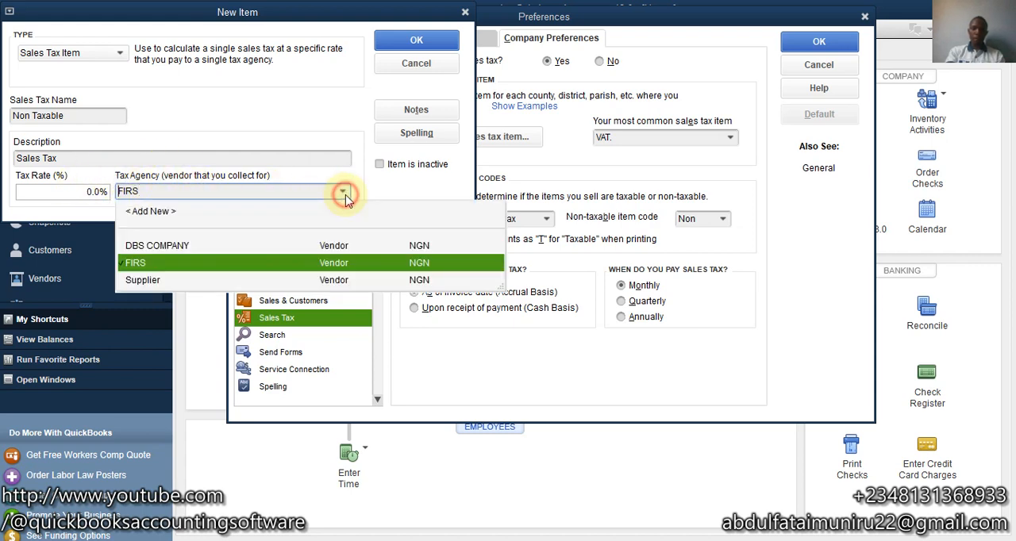
{"action": "left_click", "coordinate": [342, 194]}
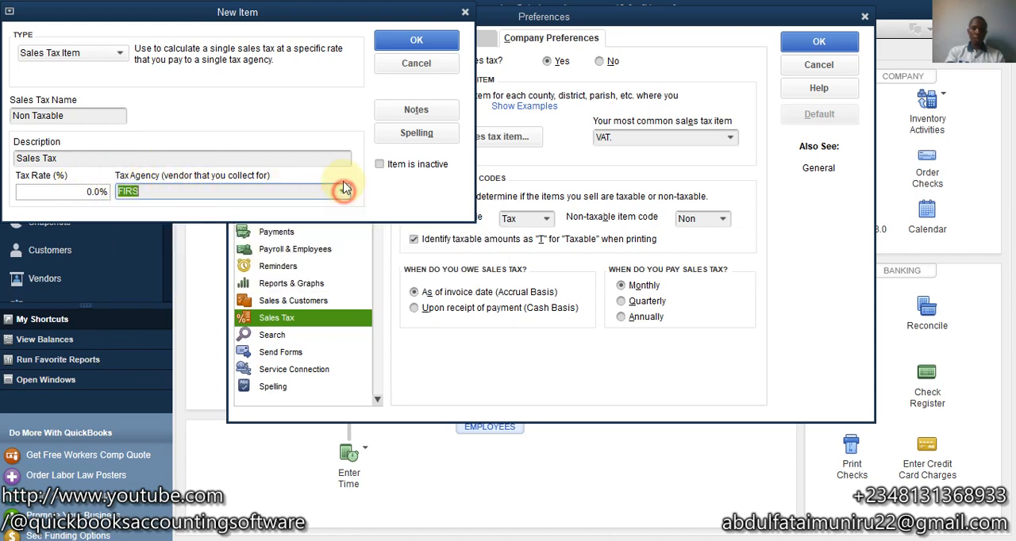
{"action": "left_click", "coordinate": [420, 44]}
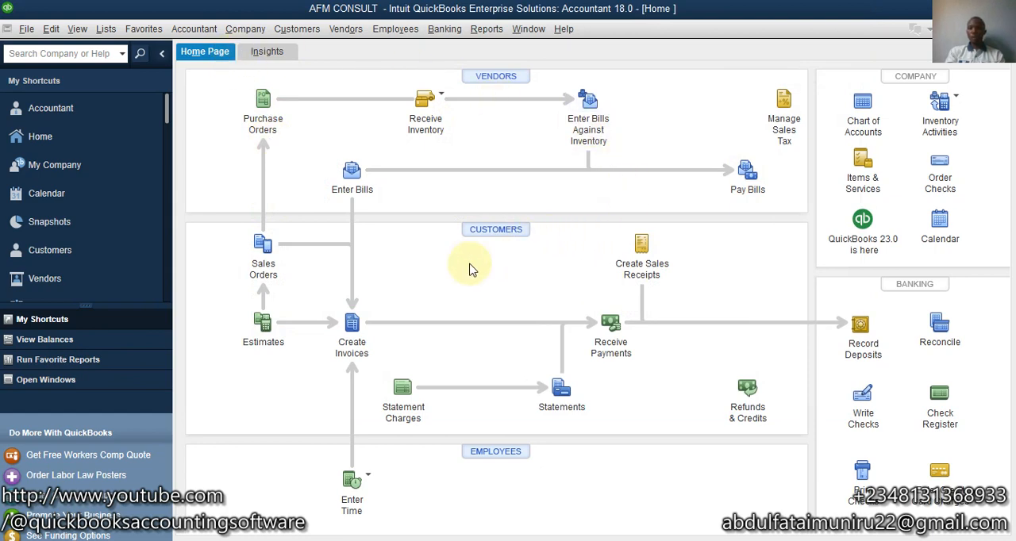
- Start a new invoice for the customer Steve Co. dated 02/11/2023
{"action": "left_click", "coordinate": [350, 328]}
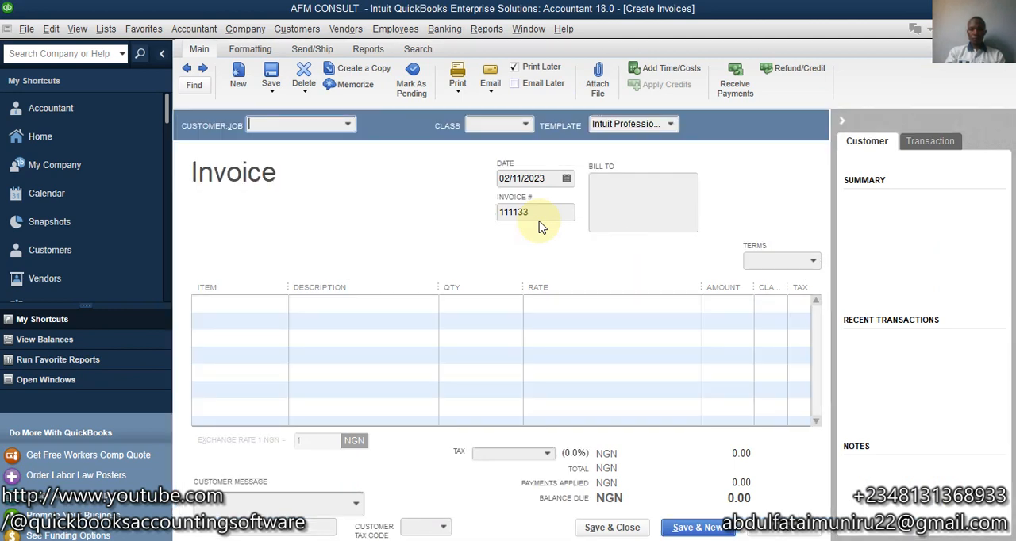
{"action": "left_click", "coordinate": [347, 125]}
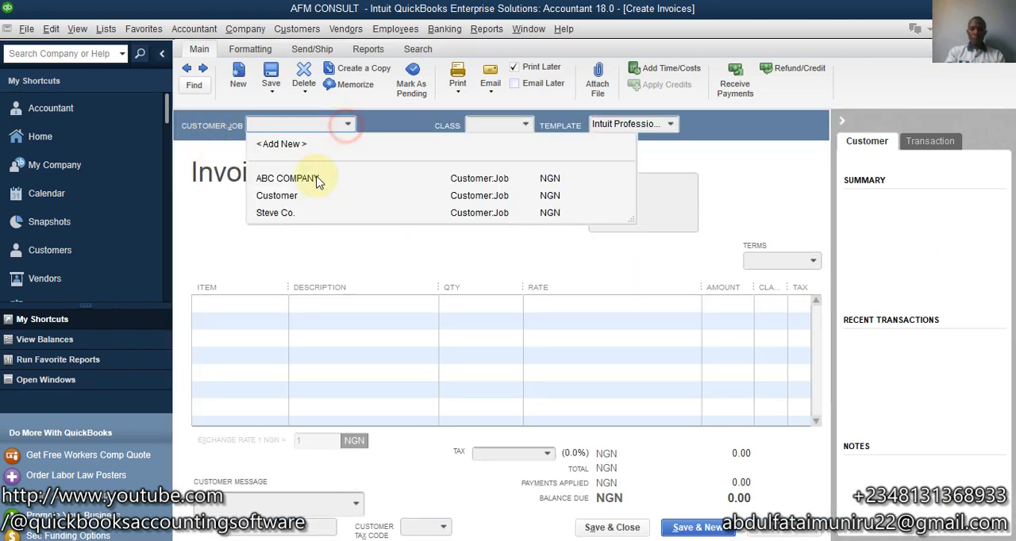
{"action": "left_click", "coordinate": [291, 214]}
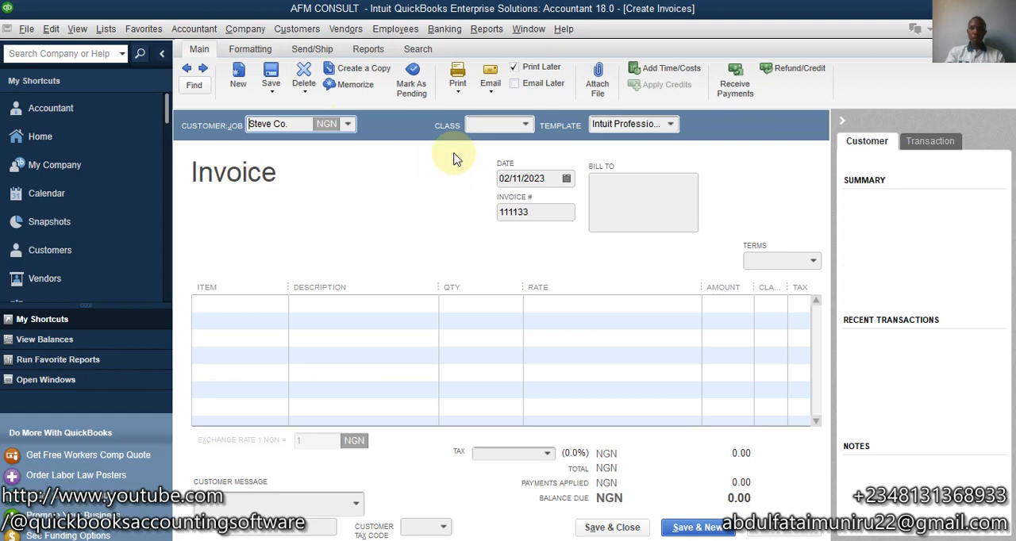
{"action": "left_click", "coordinate": [568, 180]}
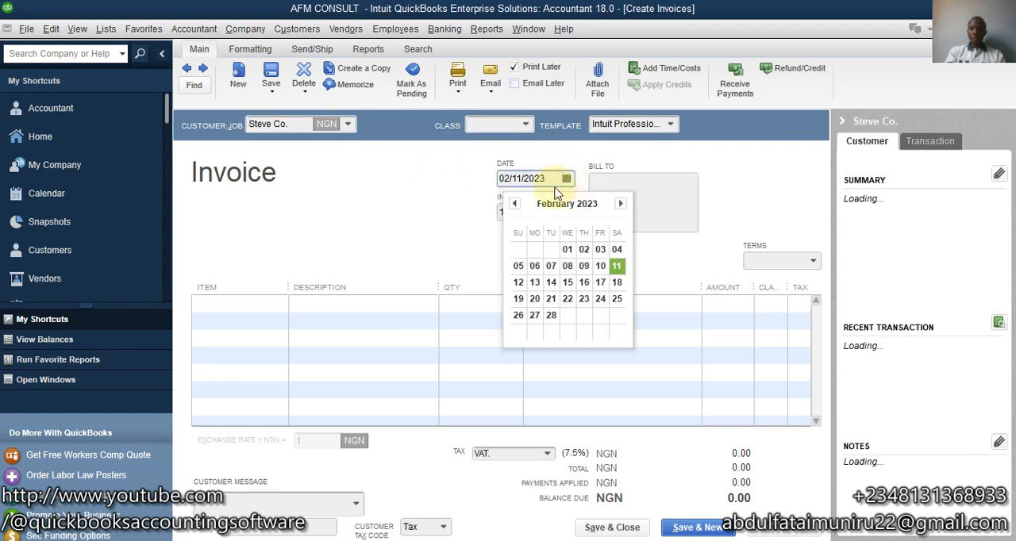
{"action": "left_click", "coordinate": [617, 273]}
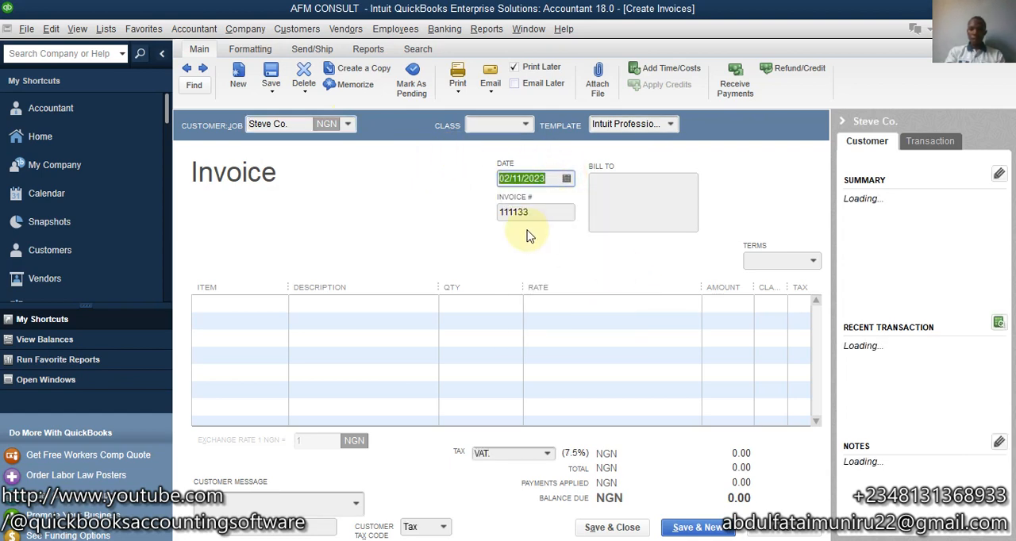
- Add the Gardening service to the first invoice line and resize the line columns so the tax code is readable
{"action": "left_click", "coordinate": [234, 305]}
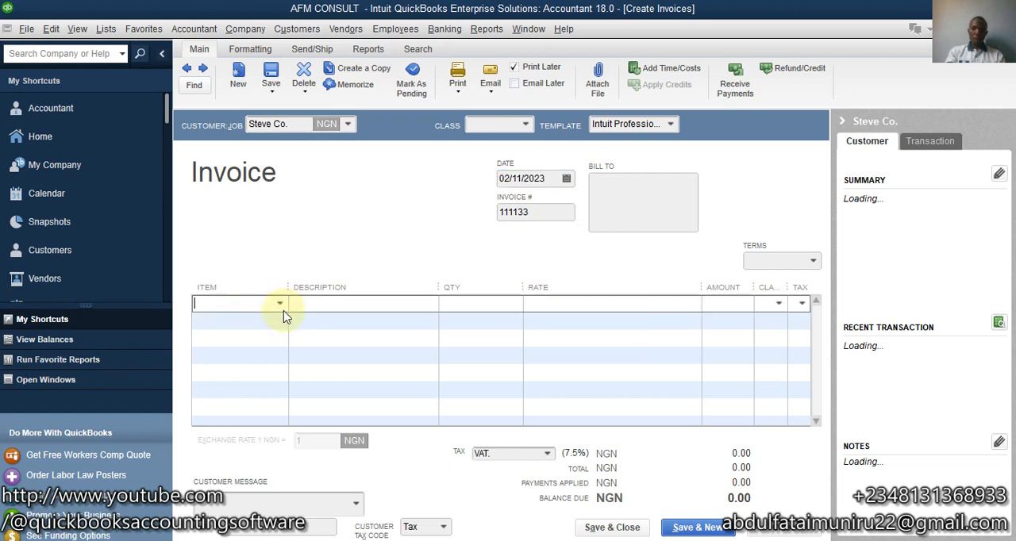
{"action": "left_click", "coordinate": [279, 303]}
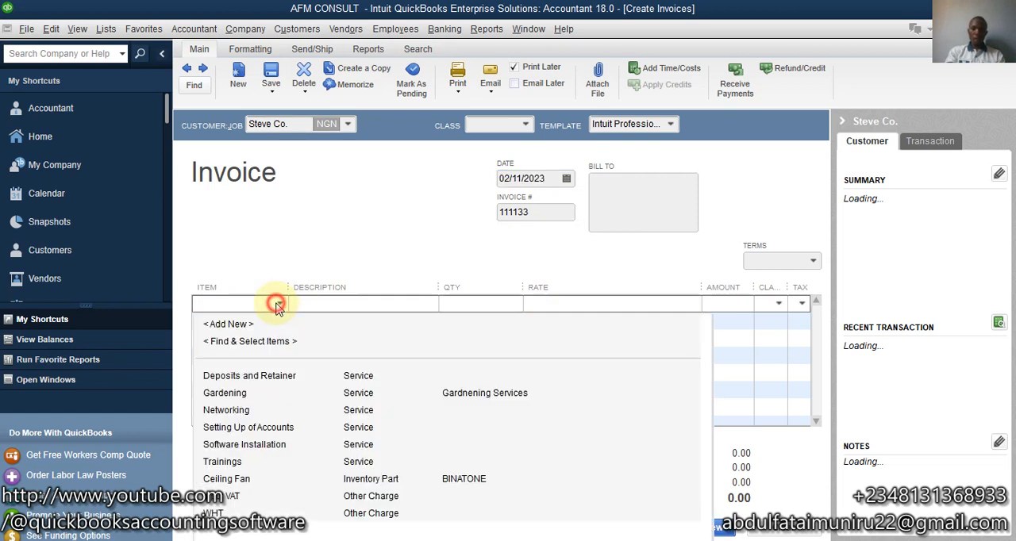
{"action": "left_click", "coordinate": [278, 393]}
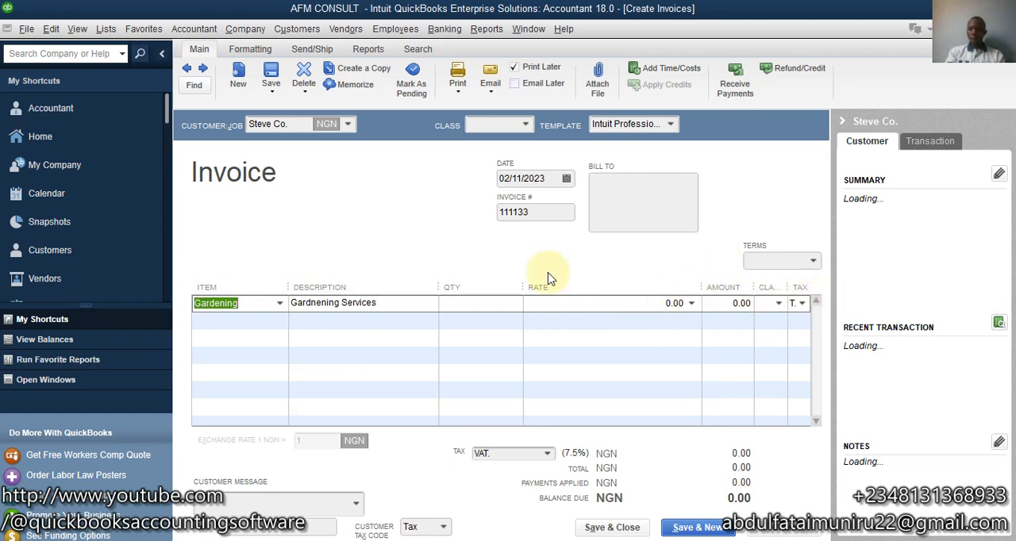
{"action": "left_click_drag", "start_coordinate": [702, 282], "coordinate": [652, 284]}
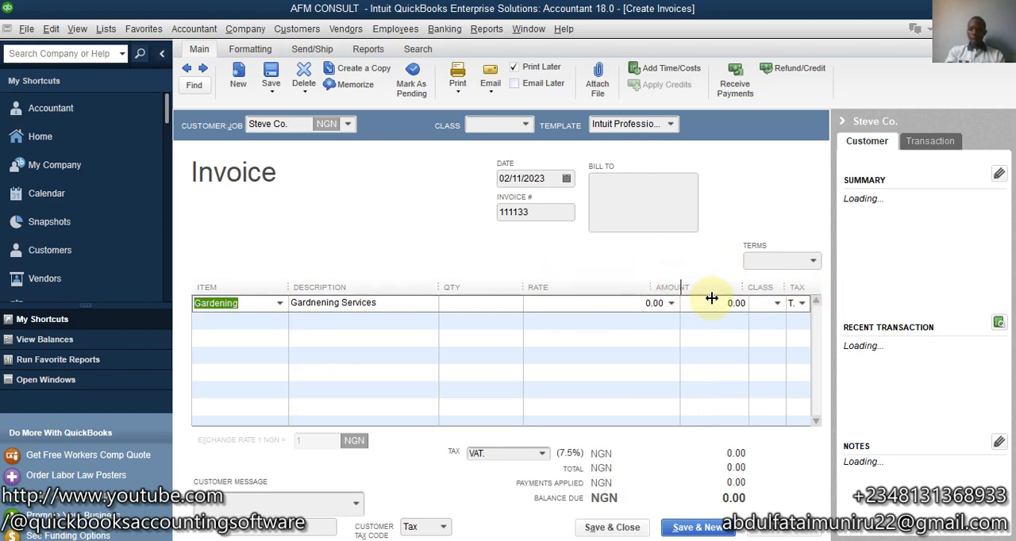
{"action": "left_click_drag", "start_coordinate": [744, 284], "coordinate": [703, 289]}
{"action": "left_click_drag", "start_coordinate": [774, 286], "coordinate": [744, 299]}
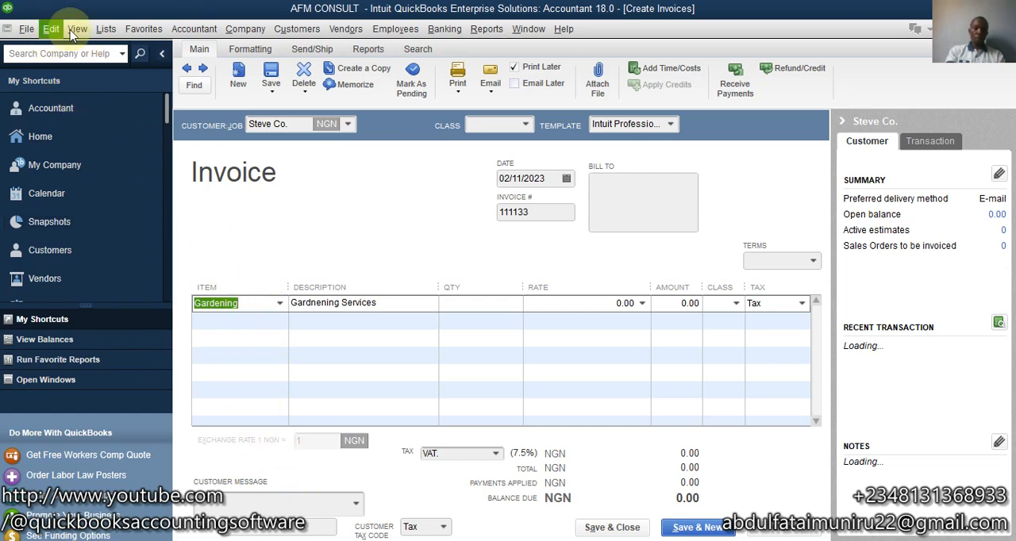
- In the item list, start a new Inventory Part item, examine its tax code setting, and cancel without saving it
{"action": "left_click", "coordinate": [105, 30]}
{"action": "left_click", "coordinate": [108, 62]}
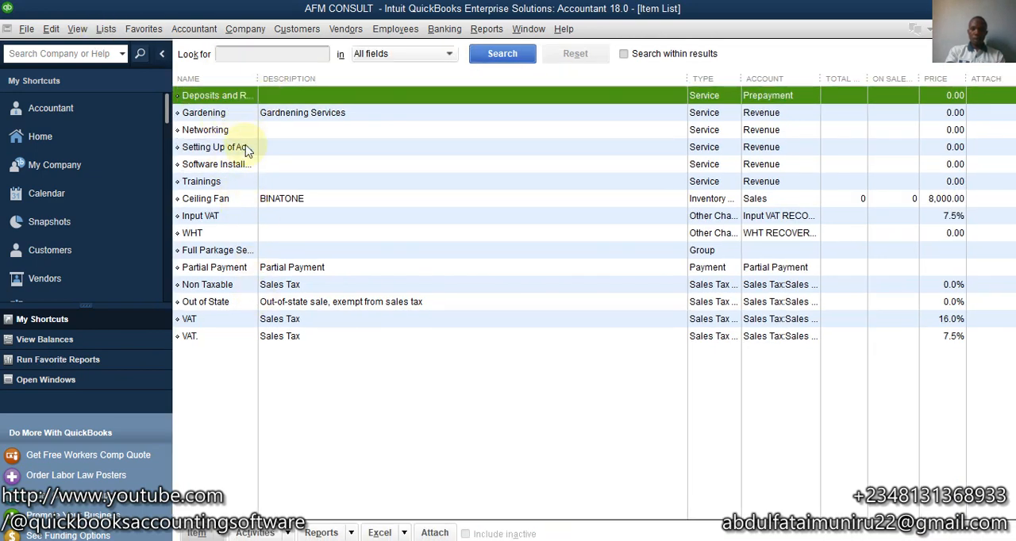
{"action": "left_click", "coordinate": [210, 536]}
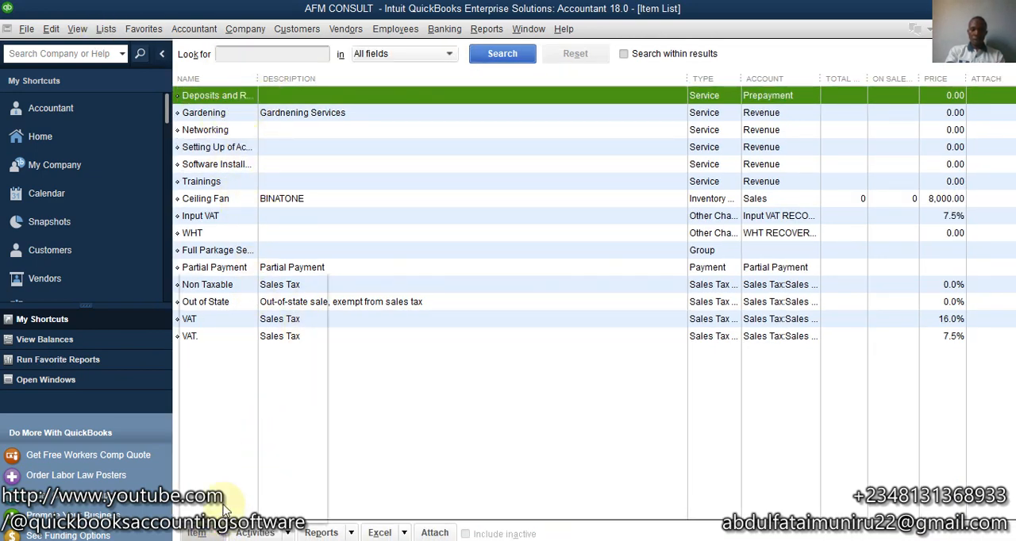
{"action": "left_click", "coordinate": [219, 286]}
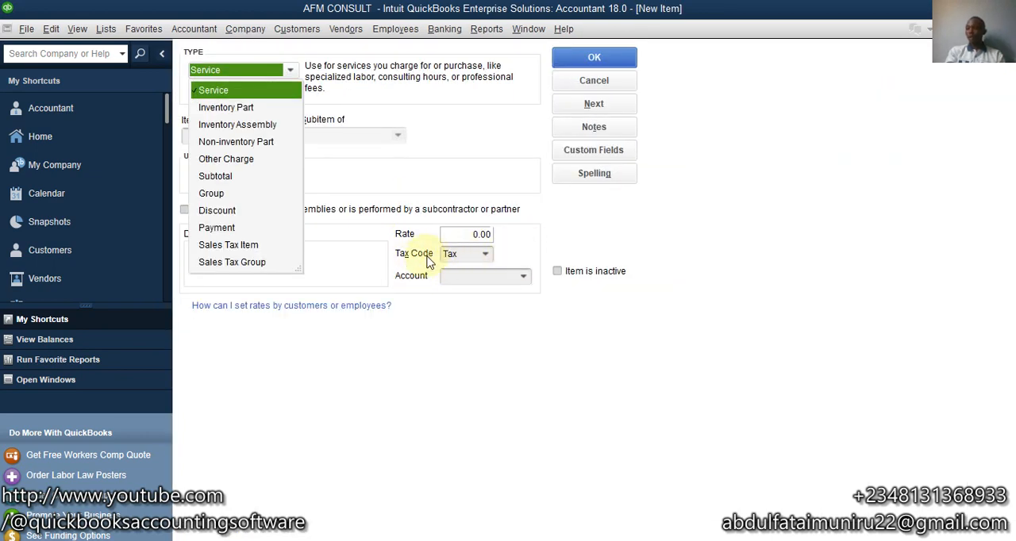
{"action": "left_click", "coordinate": [224, 108]}
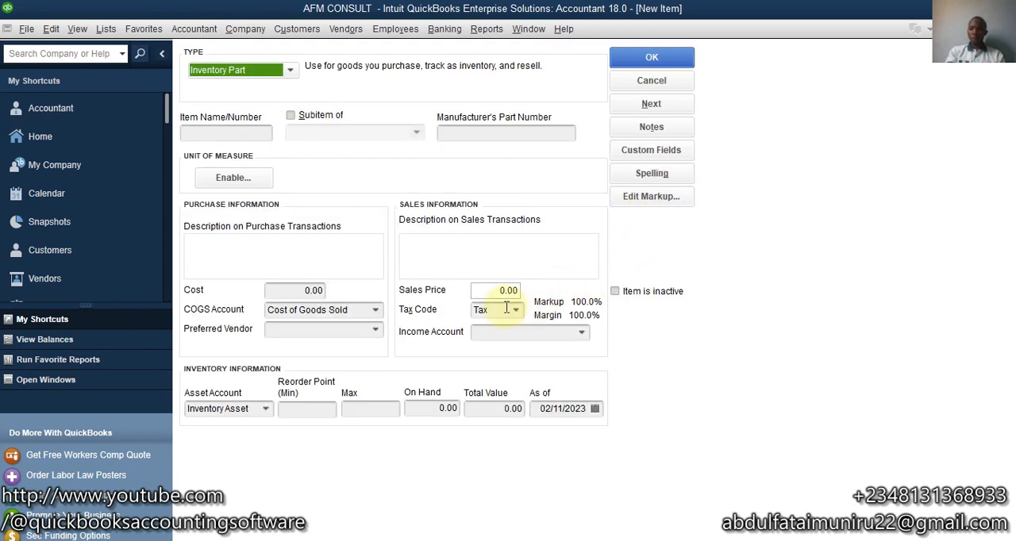
{"action": "left_click", "coordinate": [518, 314]}
{"action": "left_click", "coordinate": [521, 308]}
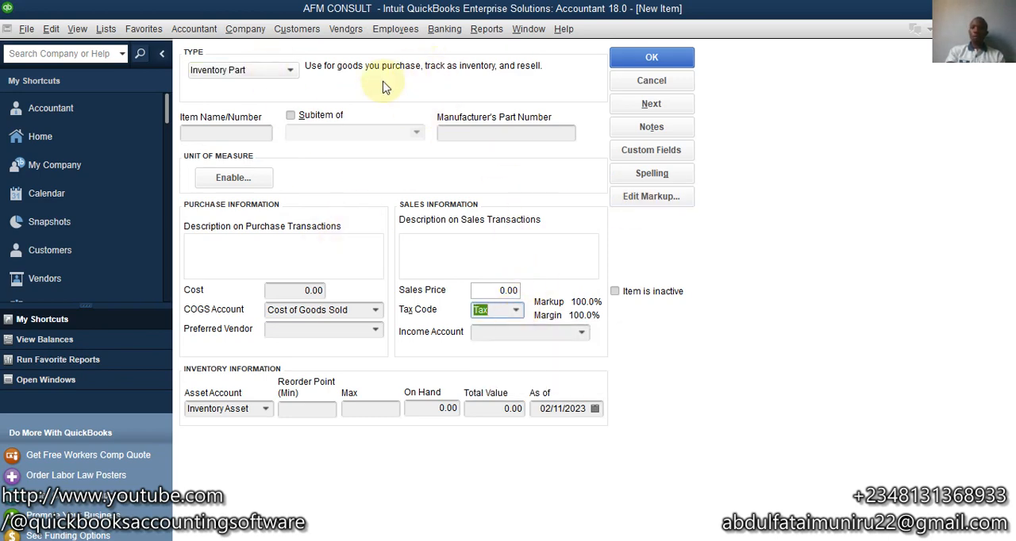
{"action": "left_click", "coordinate": [676, 82]}
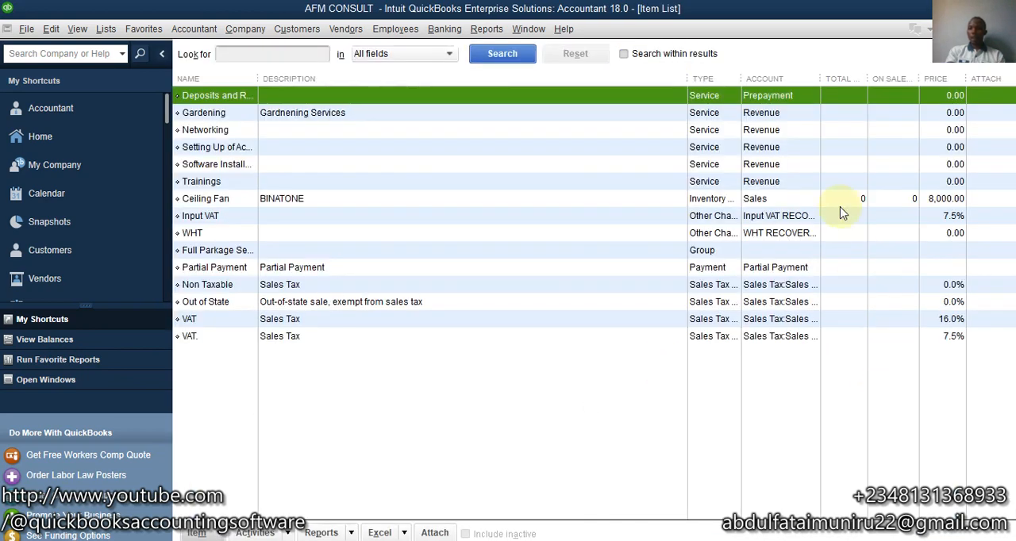
- Return to the invoice and review the tax codes available for the Gardening line
{"action": "left_click", "coordinate": [1005, 29]}
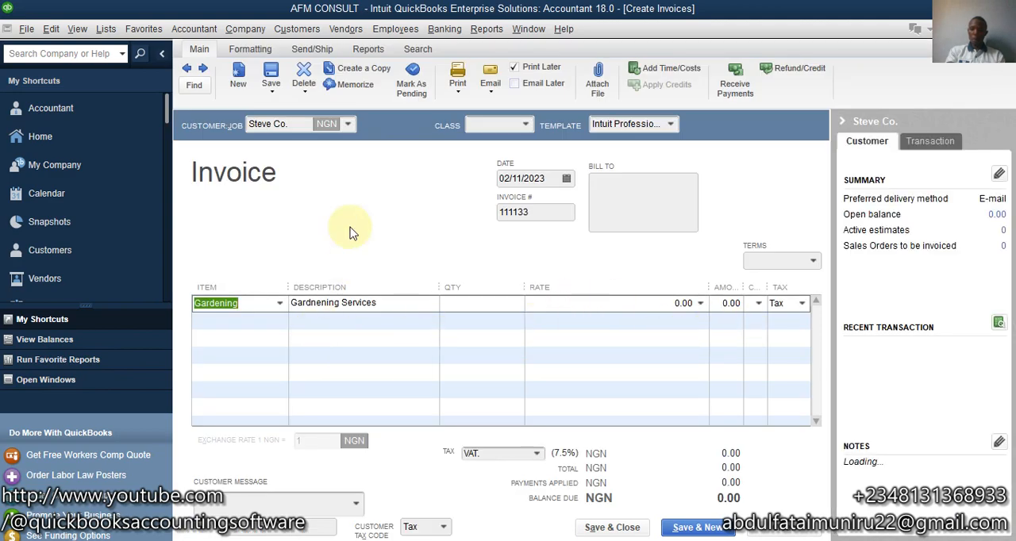
{"action": "left_click", "coordinate": [804, 306]}
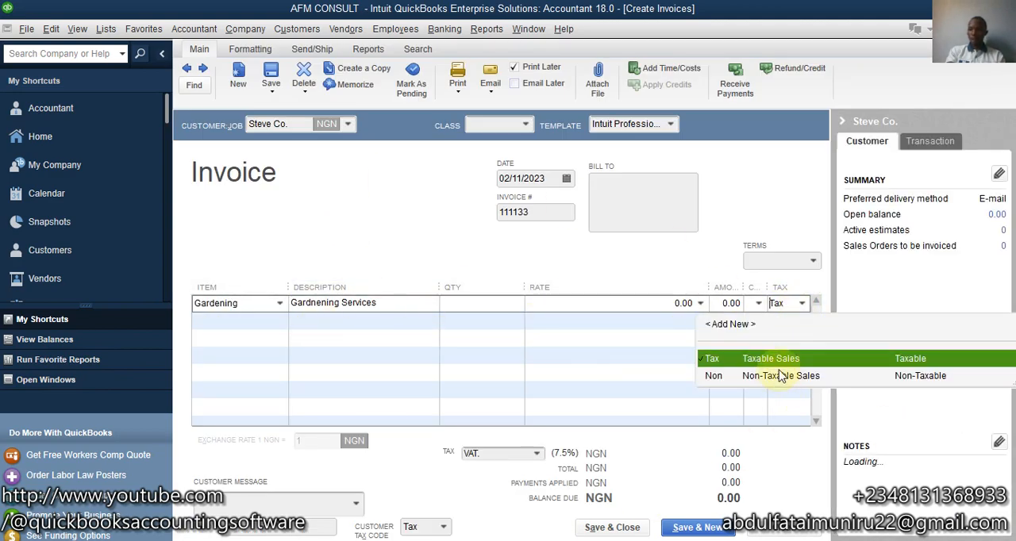
{"action": "left_click", "coordinate": [803, 307]}
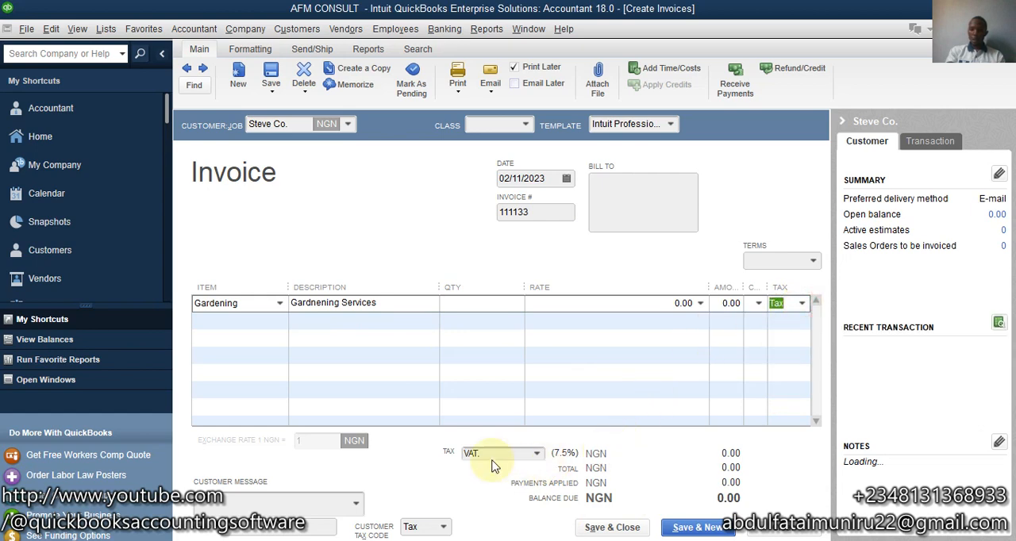
- Apply the VAT. tax item to the invoice and set the Gardening line's amount to 200,000
{"action": "left_click", "coordinate": [537, 454]}
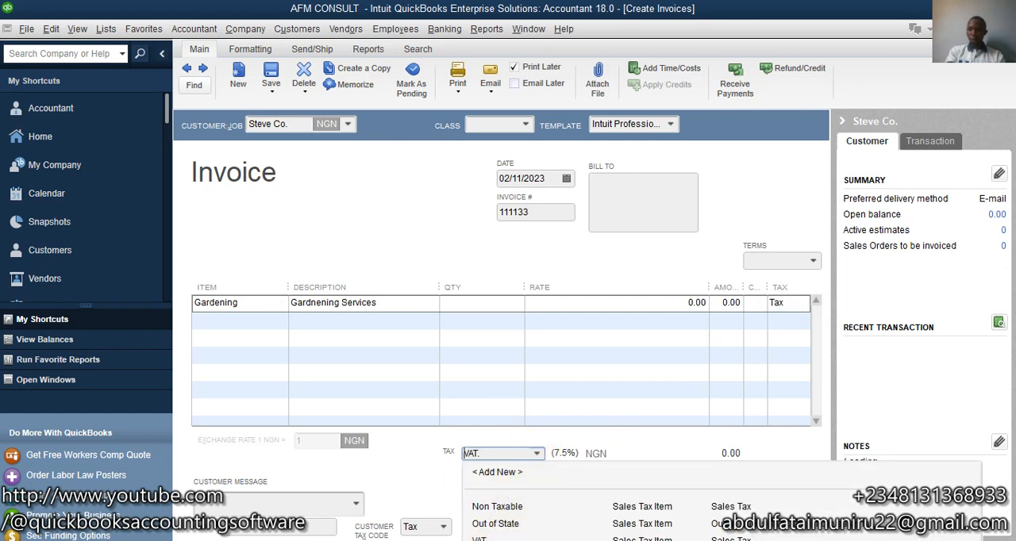
{"action": "left_click", "coordinate": [500, 539]}
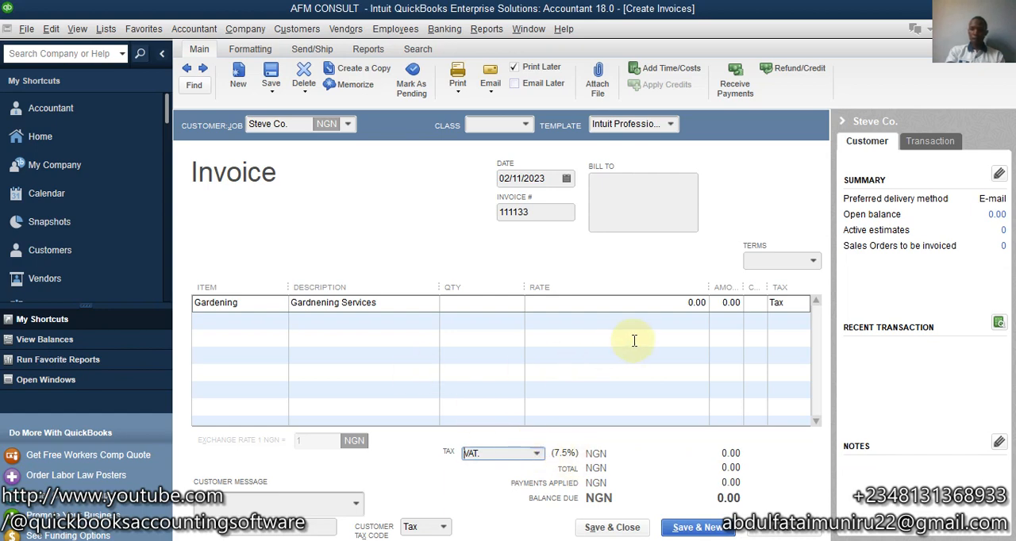
{"action": "left_click", "coordinate": [669, 303]}
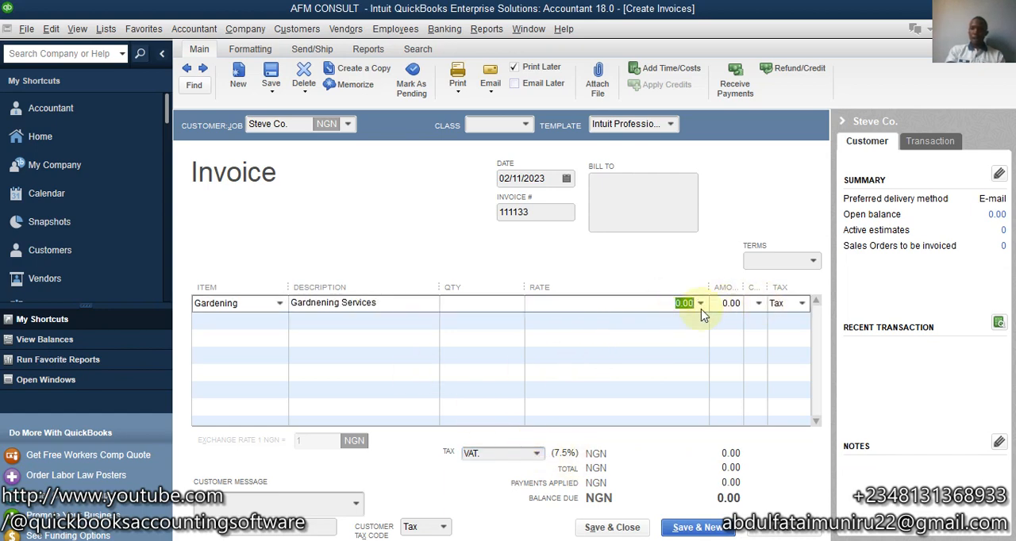
{"action": "left_click", "coordinate": [720, 305]}
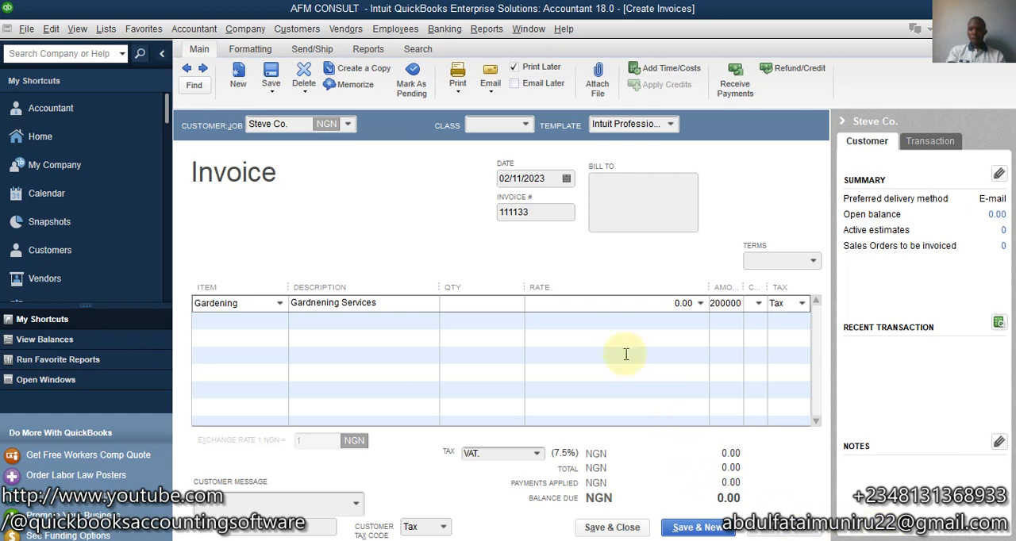
{"action": "left_click", "coordinate": [635, 306]}
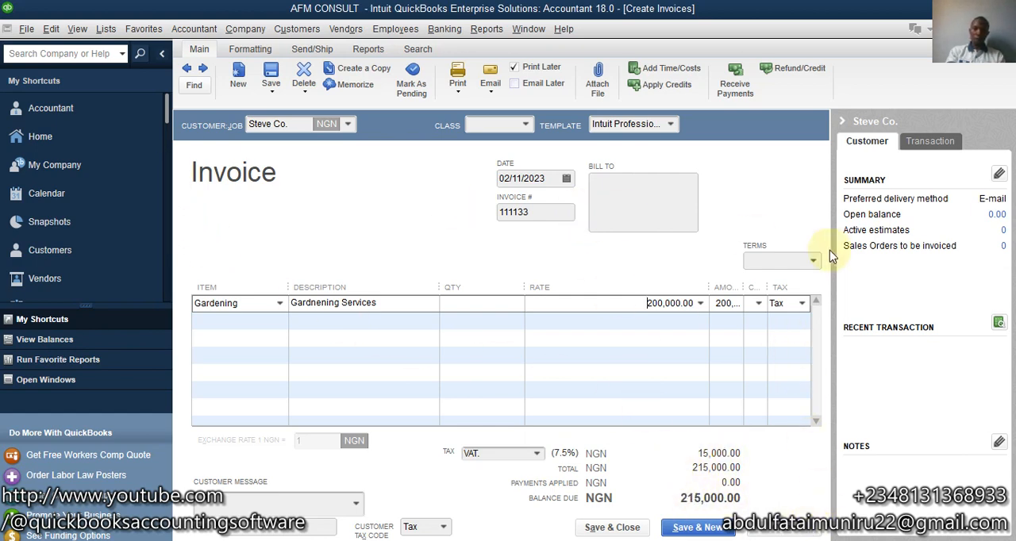
- Save and close the Steve Co. invoice without assigning a class to its item
{"action": "left_click", "coordinate": [612, 531]}
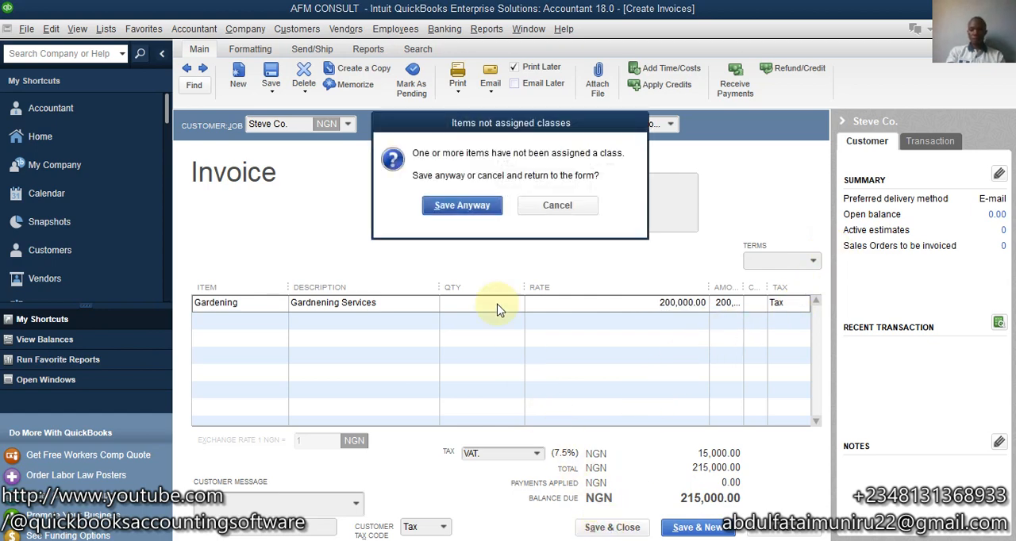
{"action": "left_click", "coordinate": [460, 205]}
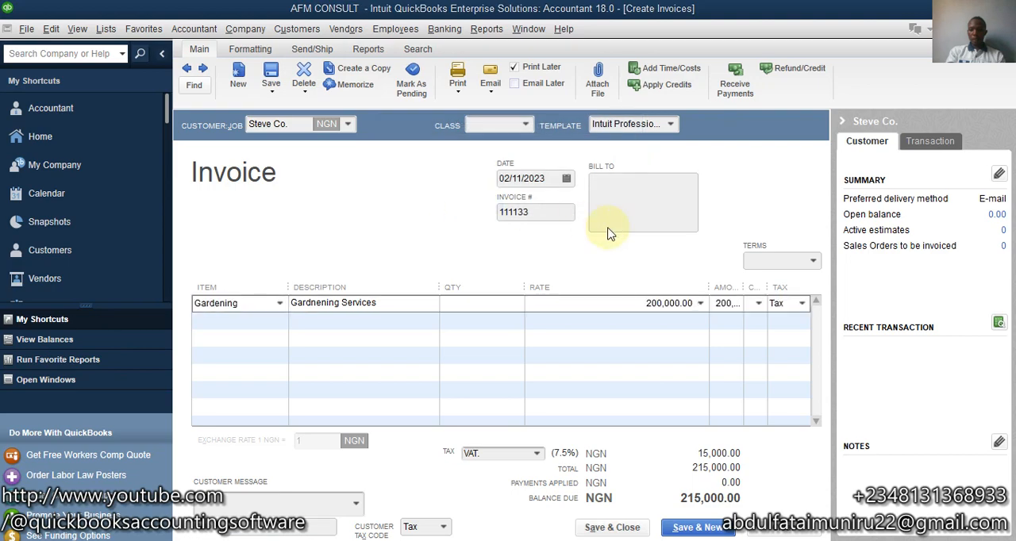
{"action": "left_click", "coordinate": [616, 379]}
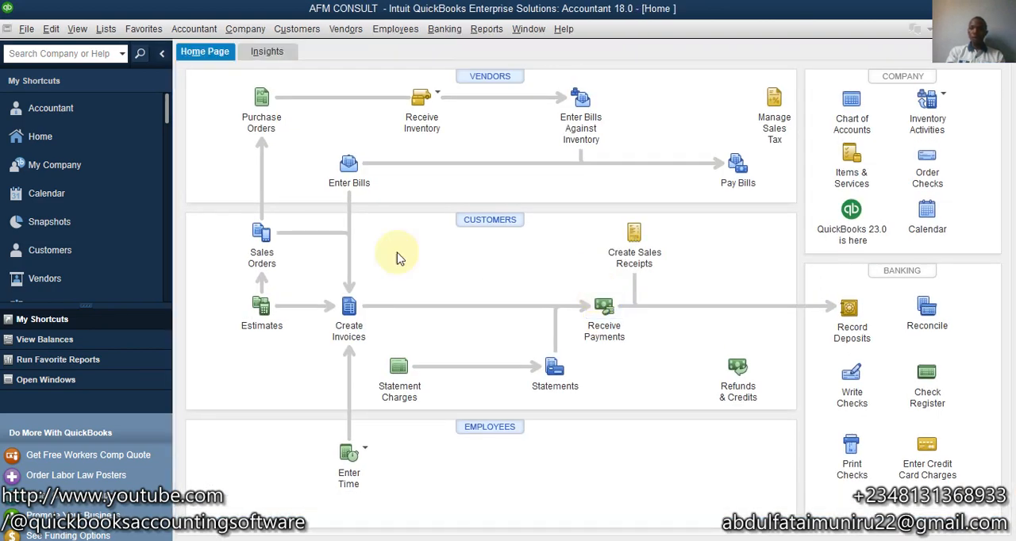
- Start another new invoice for the customer entry named Customer
{"action": "left_click", "coordinate": [350, 309]}
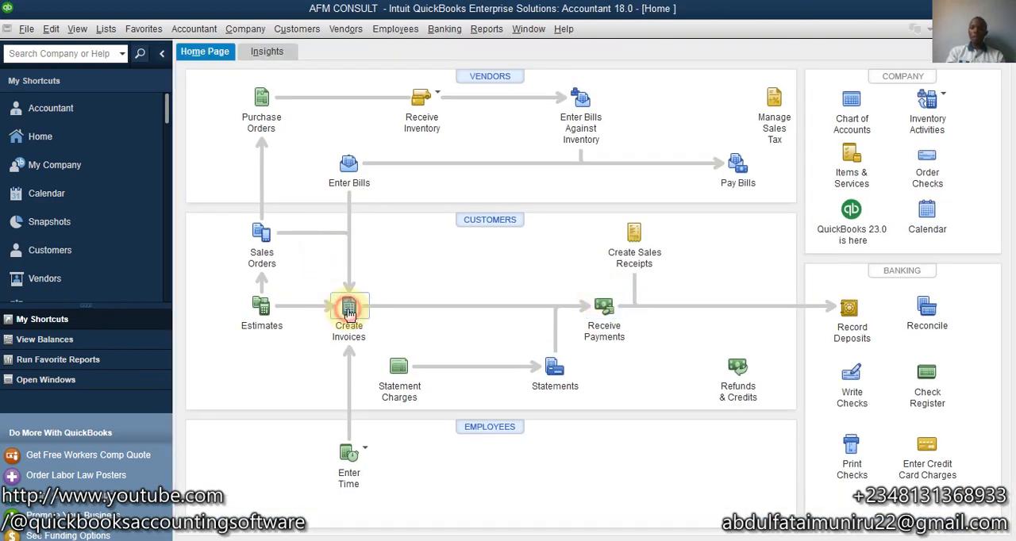
{"action": "left_click", "coordinate": [349, 313]}
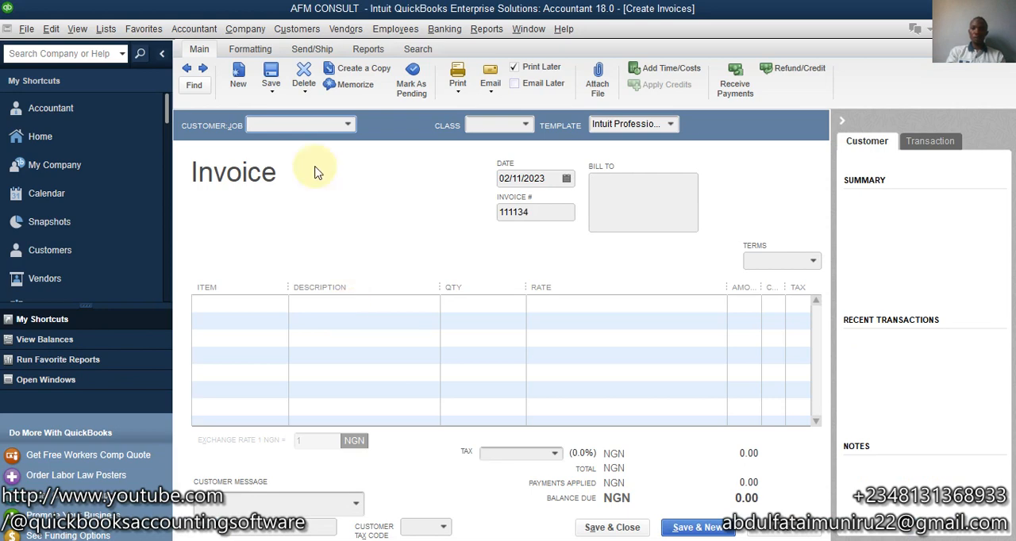
{"action": "left_click", "coordinate": [353, 129]}
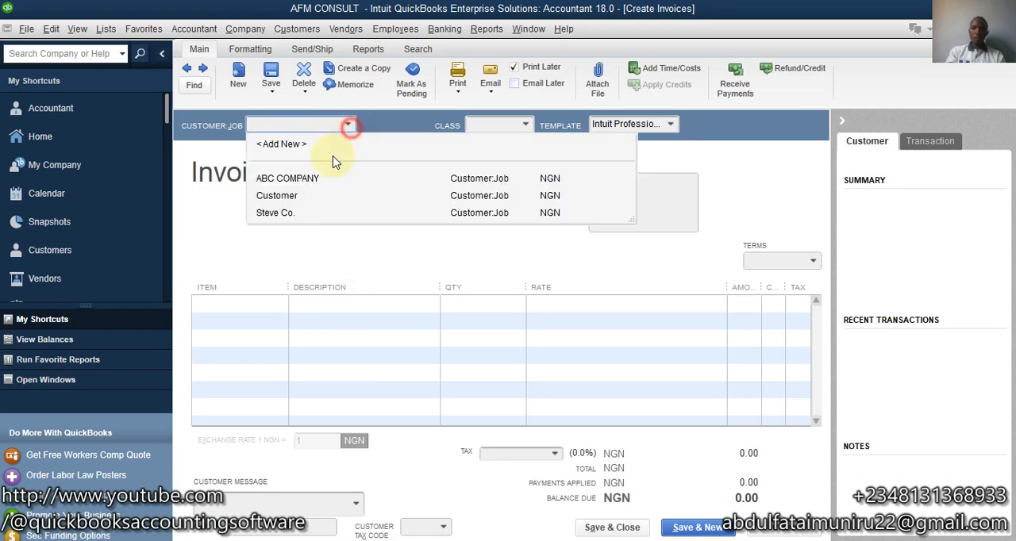
{"action": "left_click", "coordinate": [285, 196]}
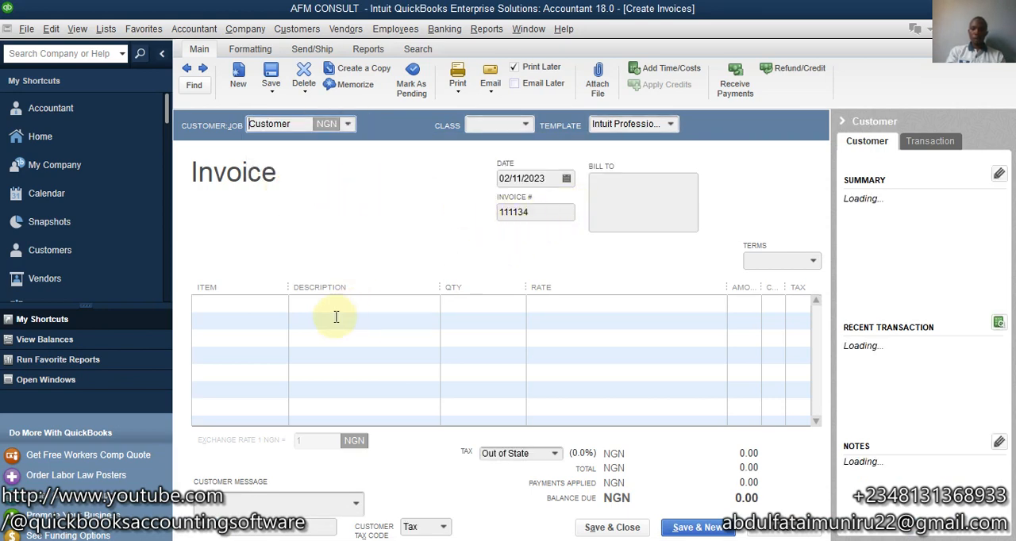
- Add the Trainings service to the first invoice line with an amount of 150,000
{"action": "left_click", "coordinate": [255, 307]}
{"action": "left_click", "coordinate": [281, 303]}
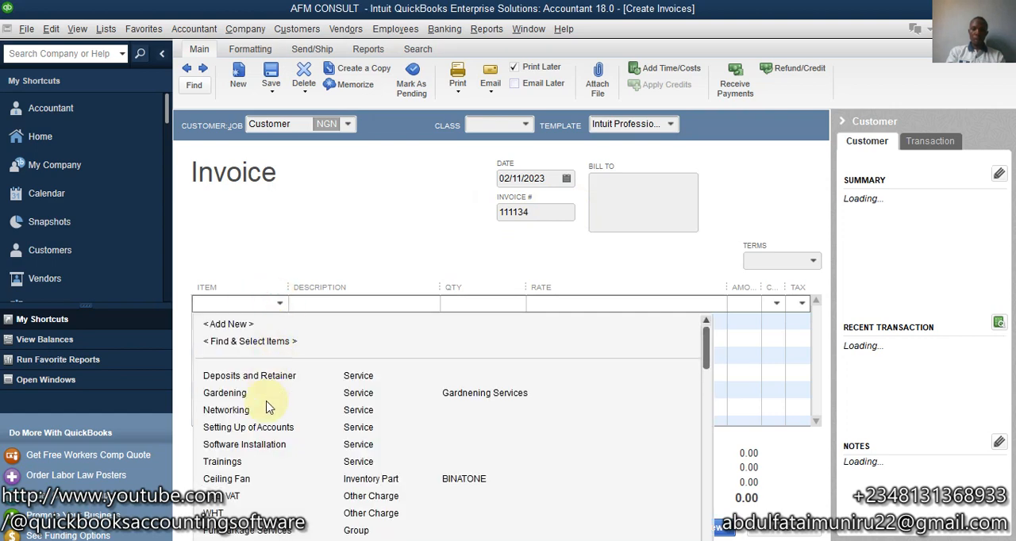
{"action": "left_click", "coordinate": [236, 462]}
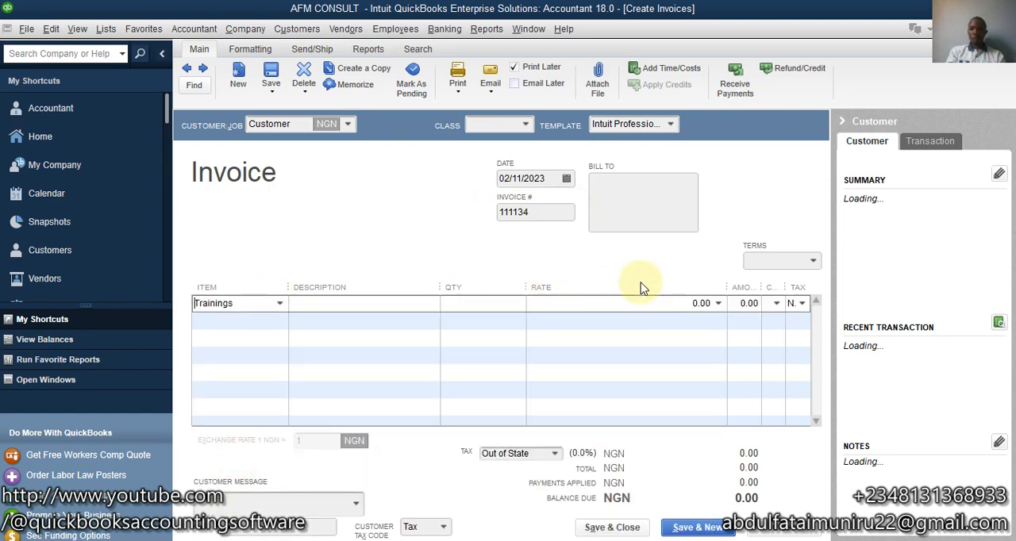
{"action": "left_click", "coordinate": [737, 303]}
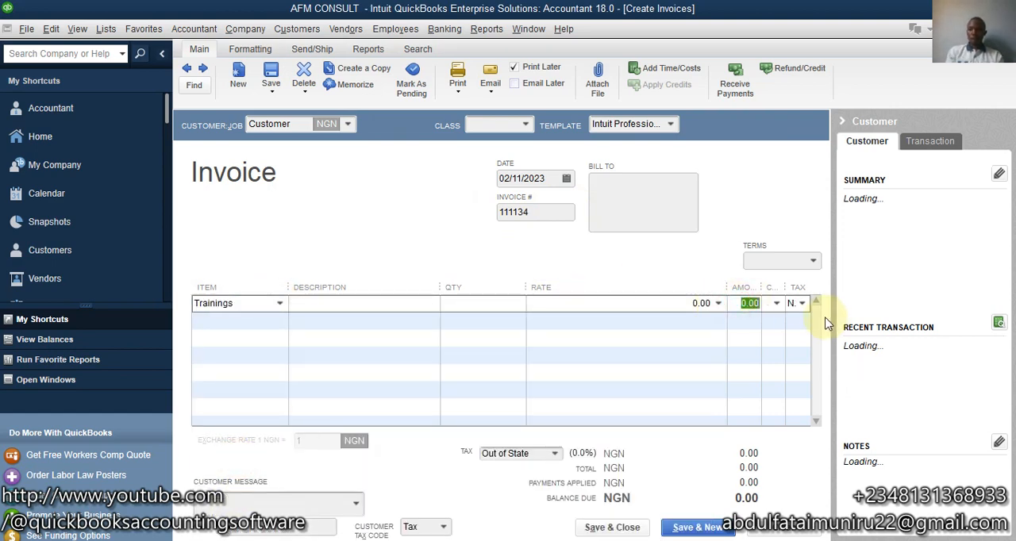
{"action": "type", "text": "150000"}
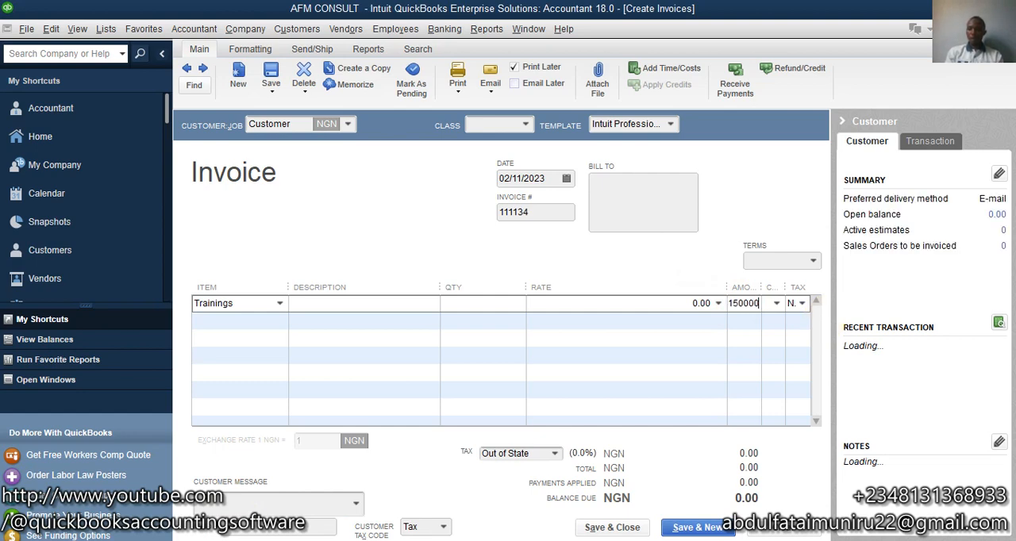
{"action": "left_click", "coordinate": [666, 310]}
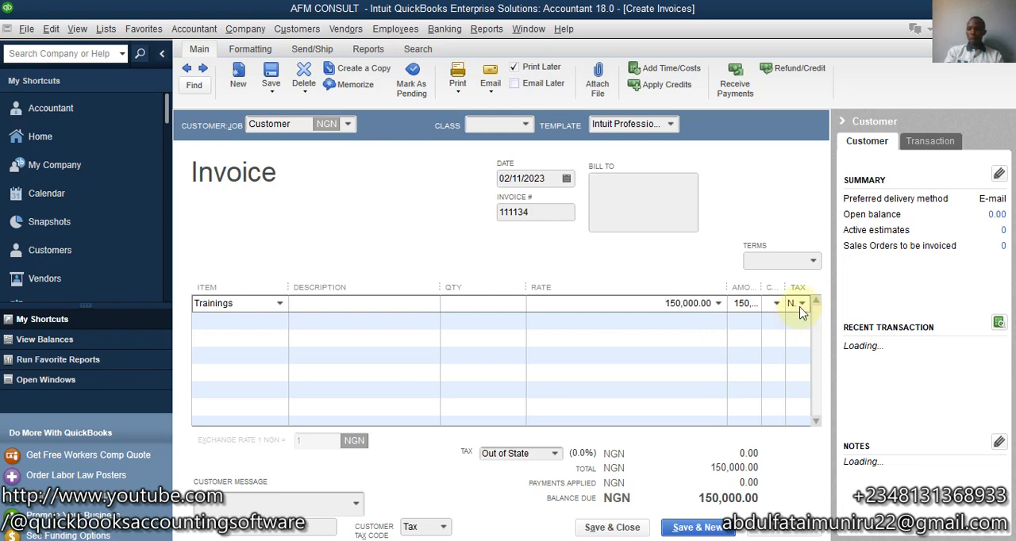
- Use the Non tax code on the Trainings line, and save and close the invoice without assigning a class
{"action": "left_click", "coordinate": [803, 305]}
{"action": "left_click", "coordinate": [801, 308]}
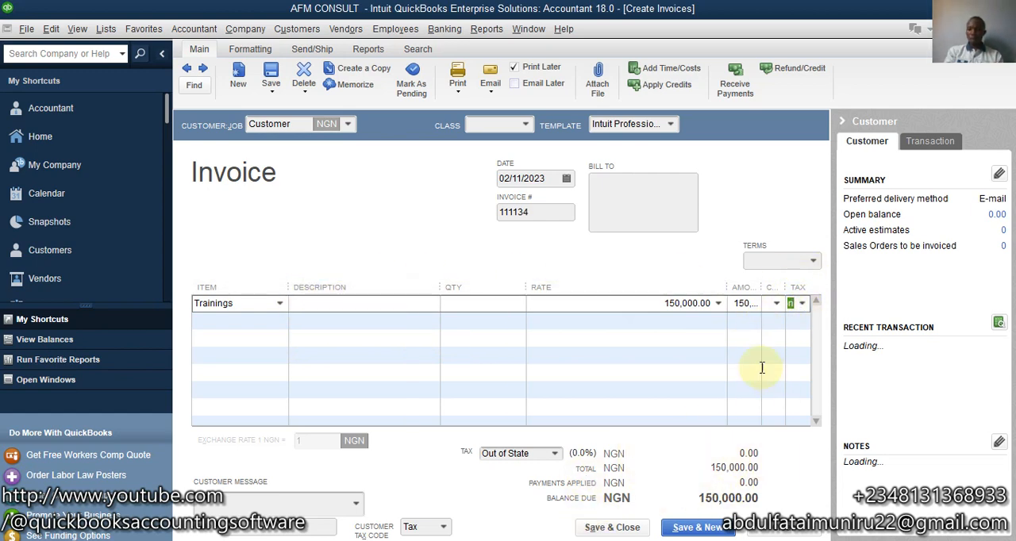
{"action": "left_click", "coordinate": [642, 533]}
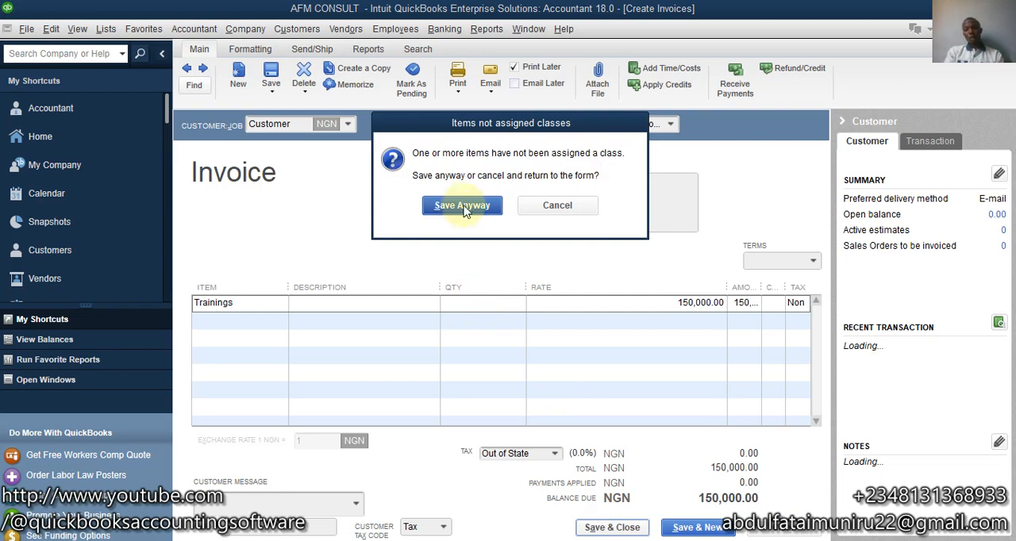
{"action": "left_click", "coordinate": [465, 208]}
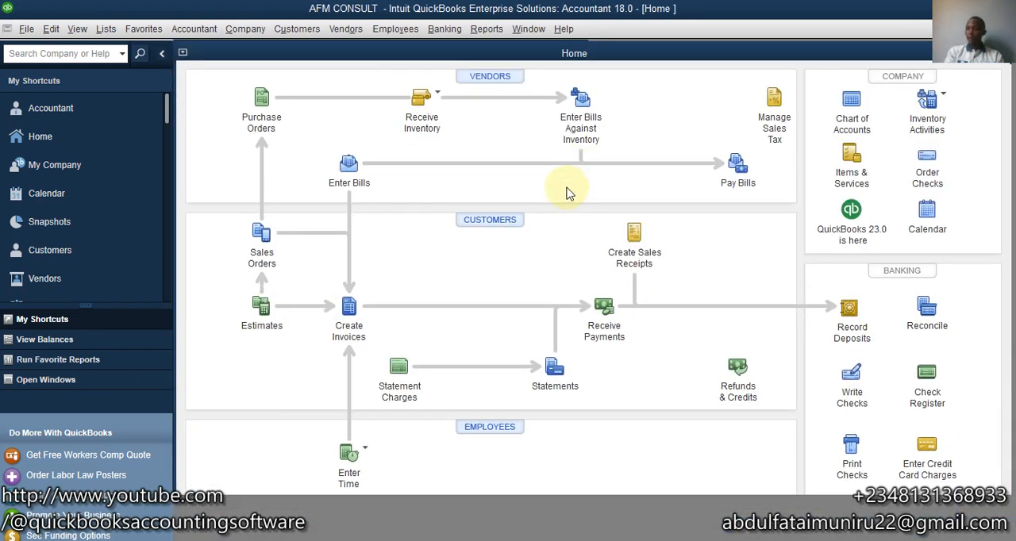
- Run the standard Profit & Loss report and break its columns down by Customer:Job
{"action": "left_click", "coordinate": [486, 28]}
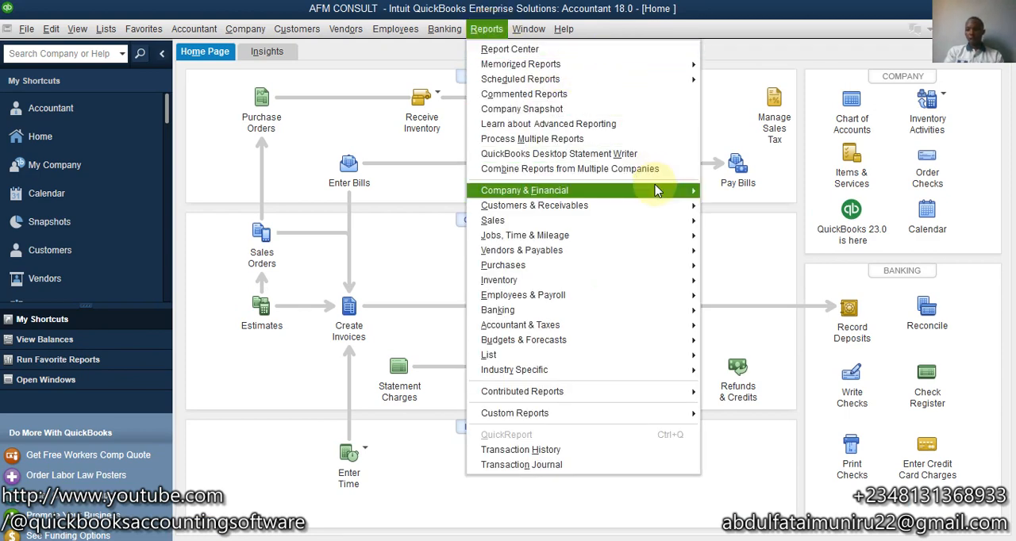
{"action": "mouse_move", "coordinate": [656, 191]}
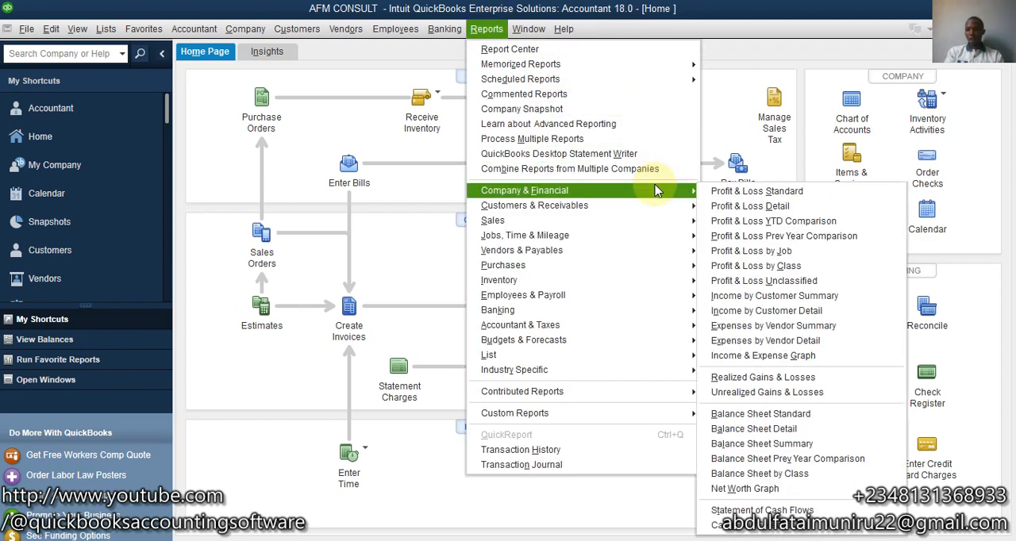
{"action": "left_click", "coordinate": [802, 193]}
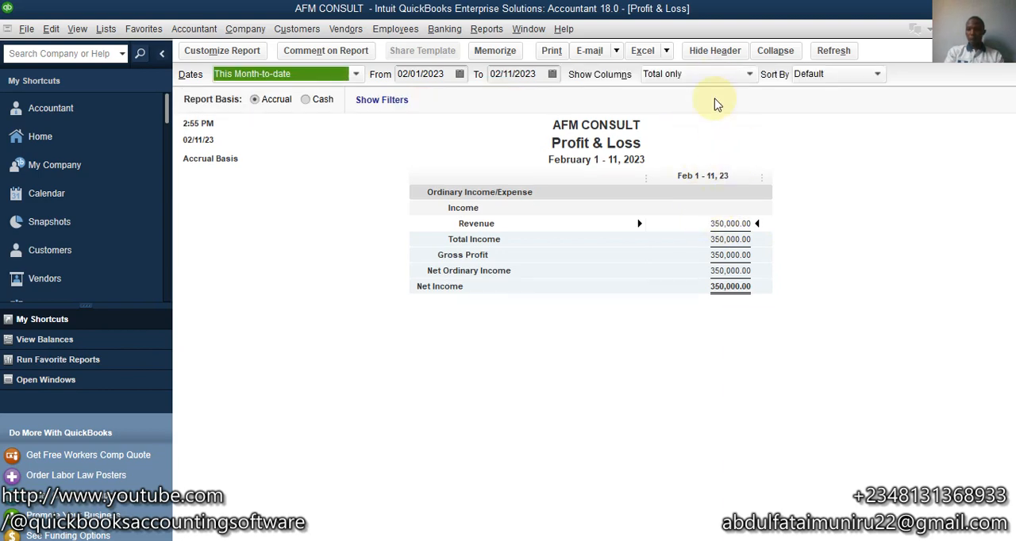
{"action": "left_click", "coordinate": [716, 77]}
{"action": "left_click", "coordinate": [788, 189]}
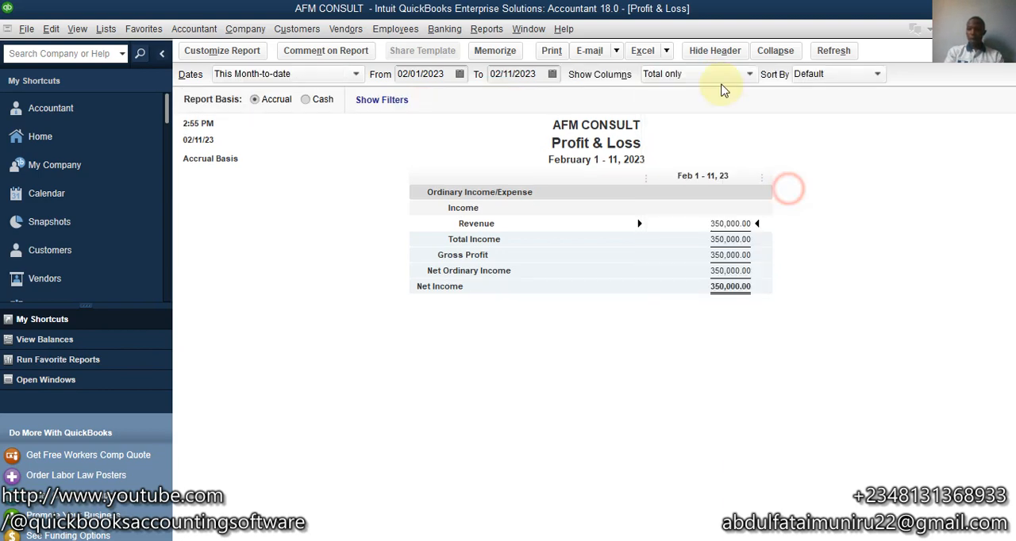
{"action": "left_click", "coordinate": [715, 86]}
{"action": "left_click", "coordinate": [715, 79]}
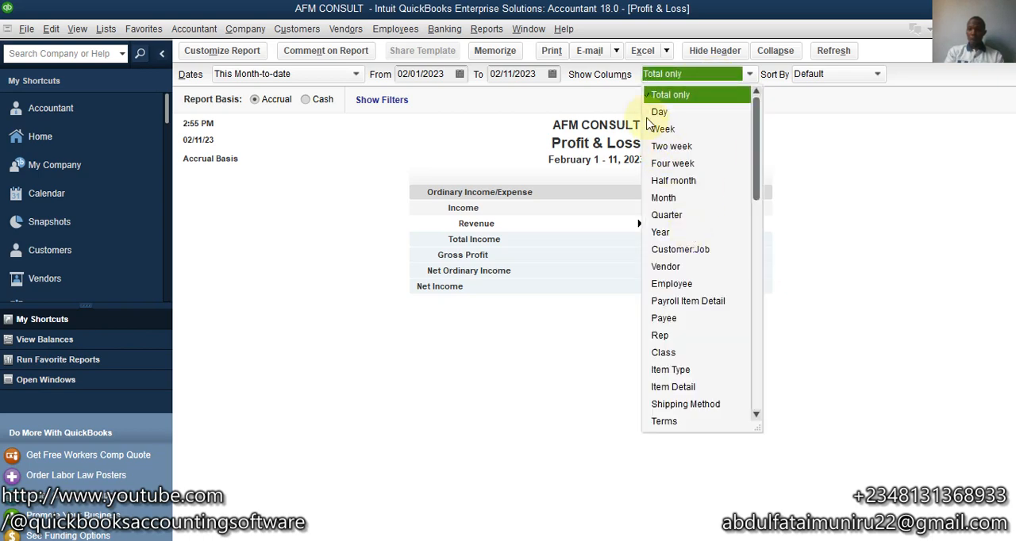
{"action": "left_click", "coordinate": [677, 251]}
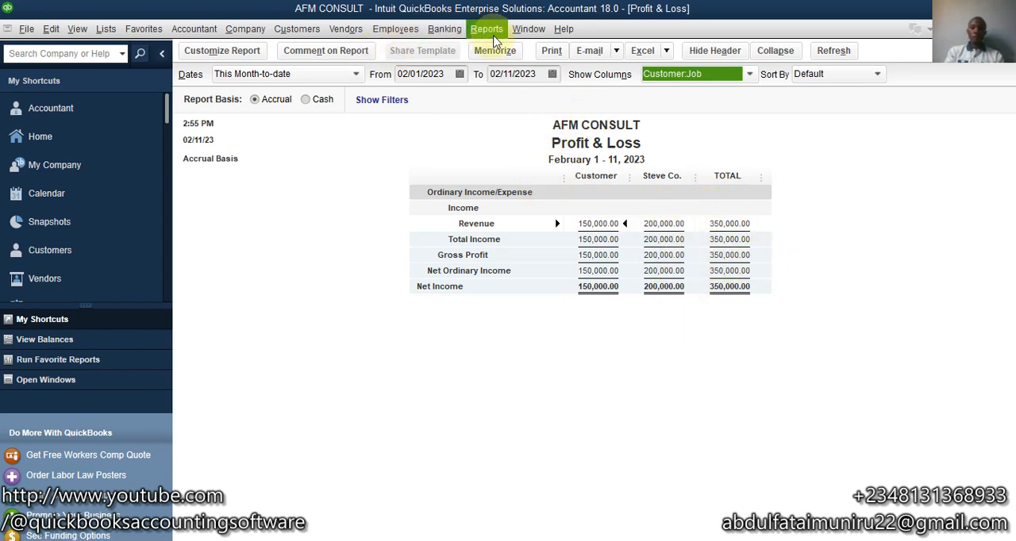
- Run the standard Balance Sheet report and examine its receivables and Sales Tax Payable lines
{"action": "left_click", "coordinate": [485, 28]}
{"action": "mouse_move", "coordinate": [608, 193]}
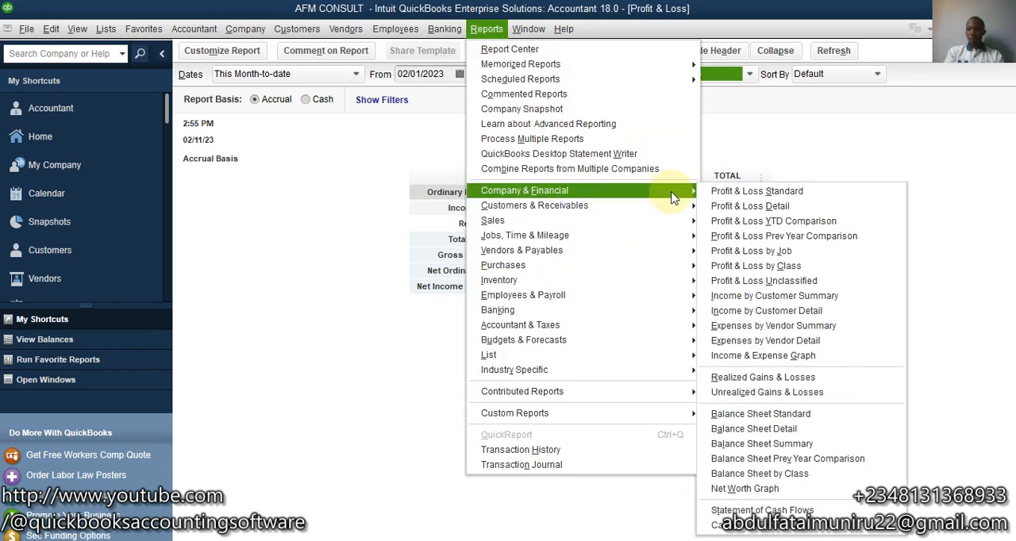
{"action": "left_click", "coordinate": [803, 415]}
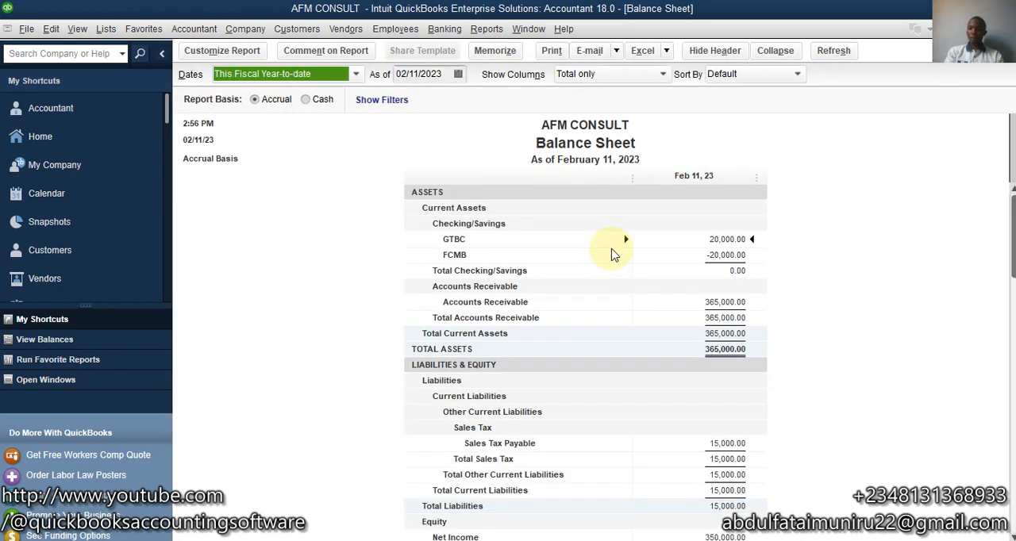
{"action": "scroll", "coordinate": [611, 254], "scroll_direction": "down", "scroll_amount": 3}
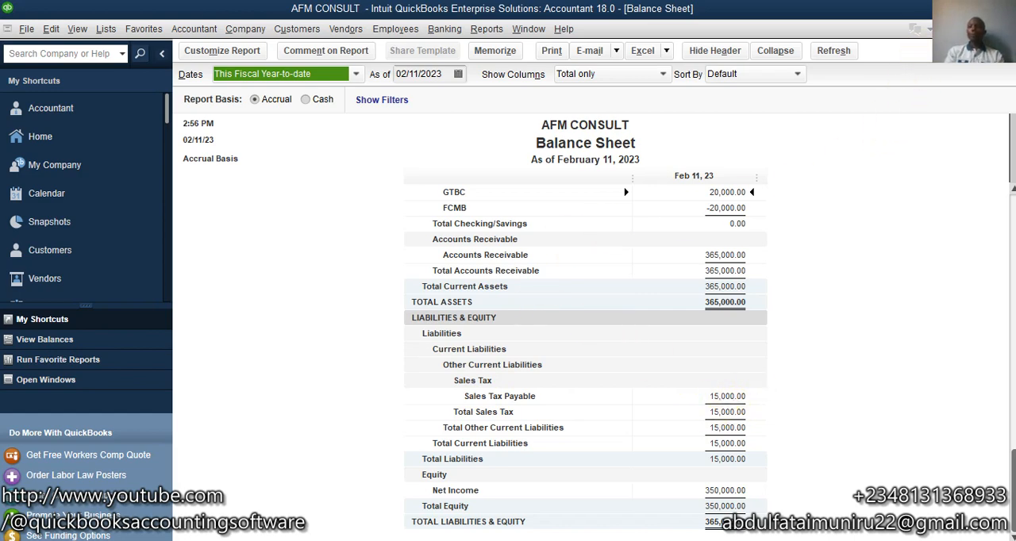
- Close the Balance Sheet and Profit & Loss reports to return to the home page
{"action": "left_click", "coordinate": [1005, 29]}
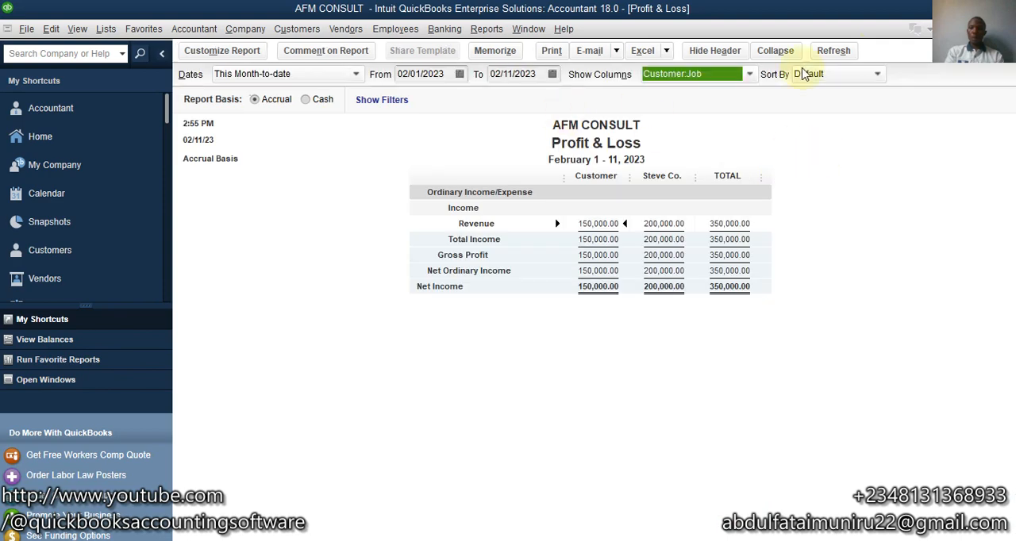
{"action": "left_click", "coordinate": [1005, 28]}
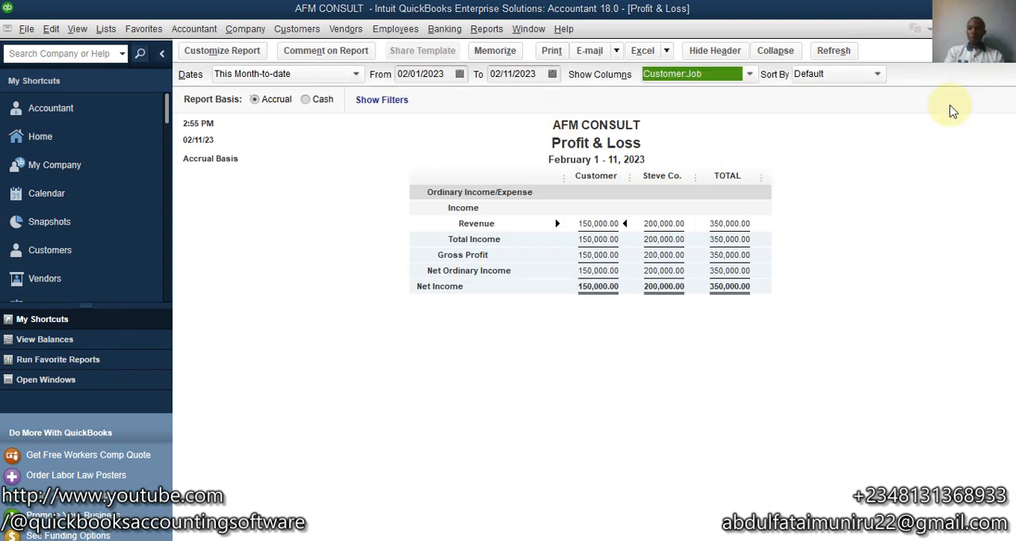
{"action": "left_click", "coordinate": [594, 256]}
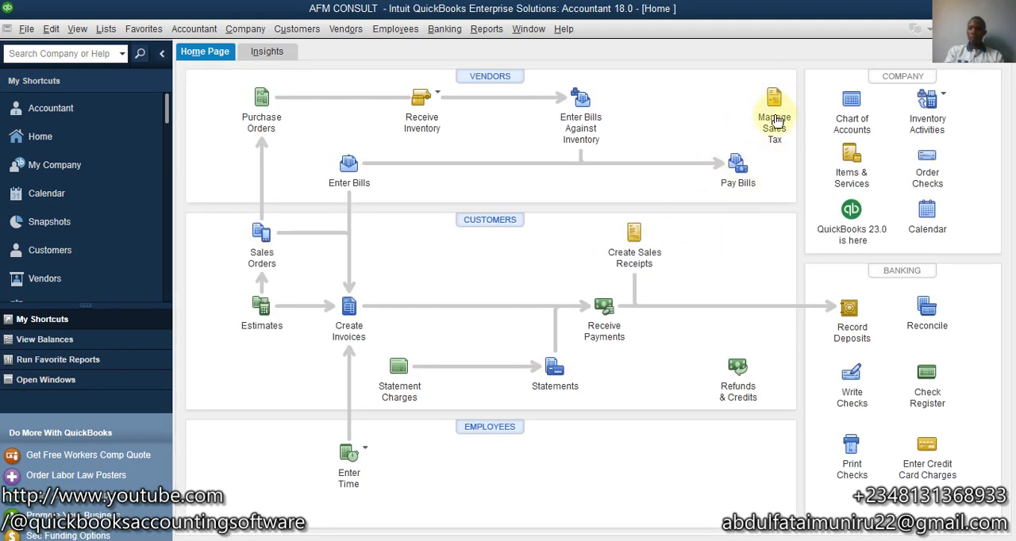
- Open the Manage Sales Tax window
{"action": "left_click", "coordinate": [345, 28]}
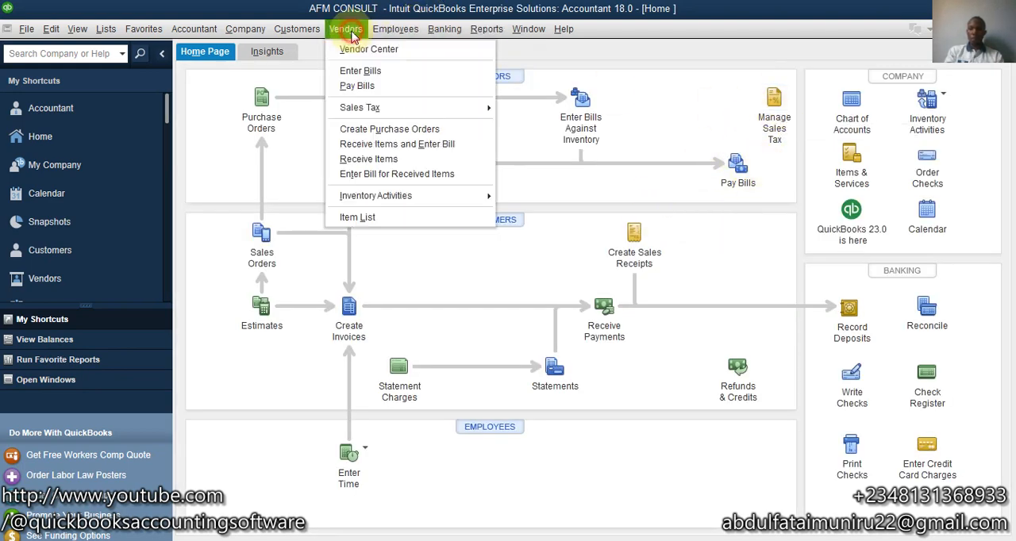
{"action": "mouse_move", "coordinate": [481, 107]}
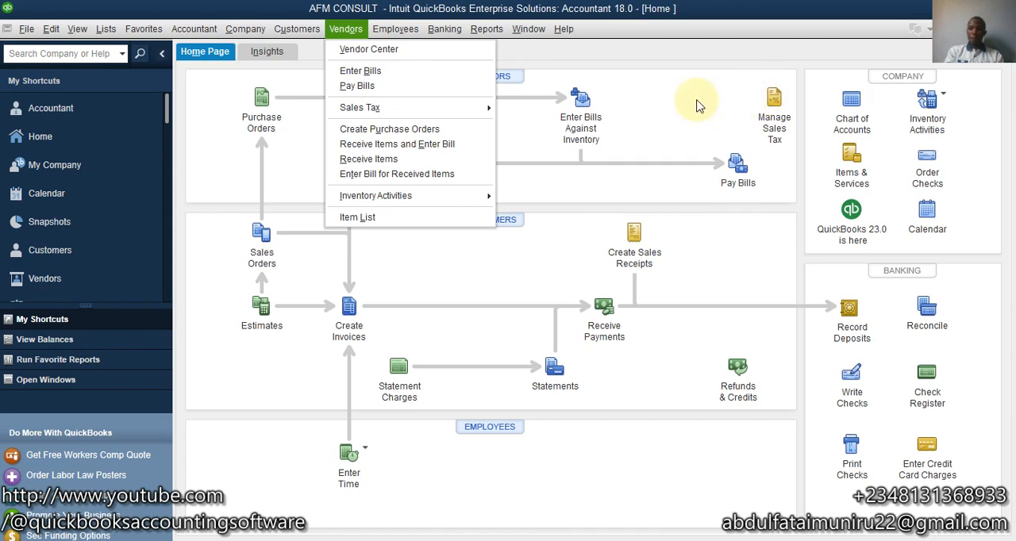
{"action": "left_click", "coordinate": [759, 95]}
{"action": "left_click", "coordinate": [770, 99]}
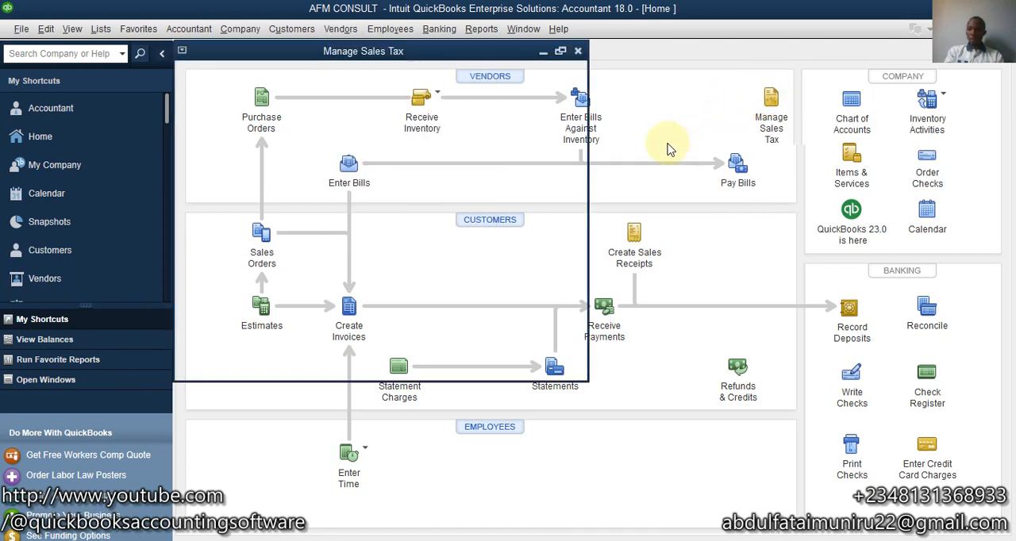
{"action": "left_click", "coordinate": [53, 34]}
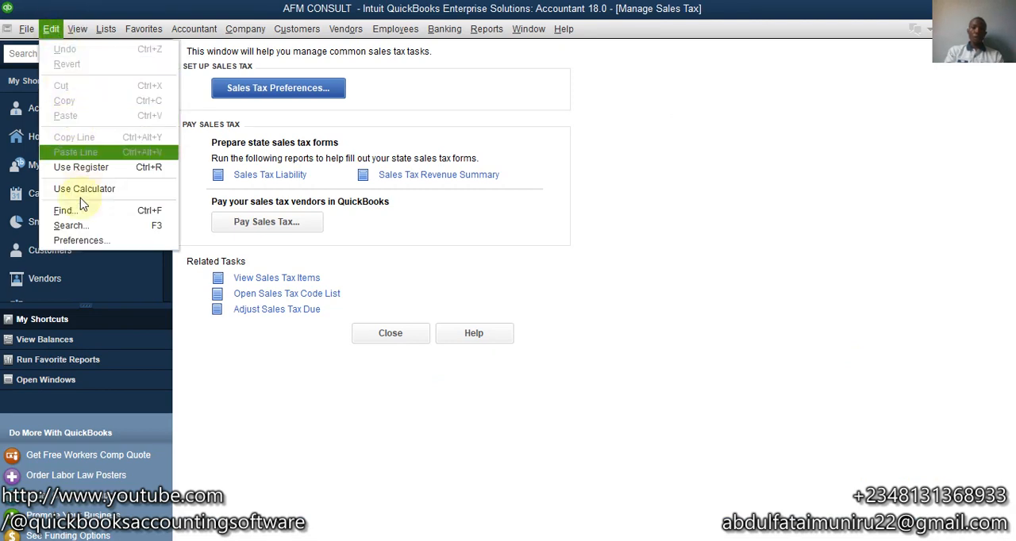
{"action": "left_click", "coordinate": [418, 97]}
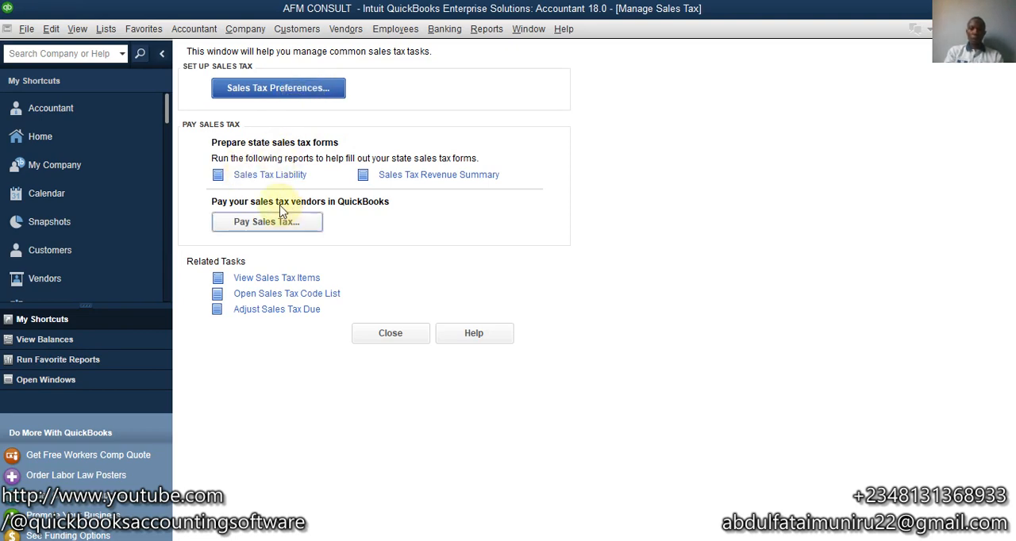
- Run the Sales Tax Liability report from 01/01/2023 through 02/11/2023, examine it, and close it without memorizing
{"action": "left_click", "coordinate": [269, 179]}
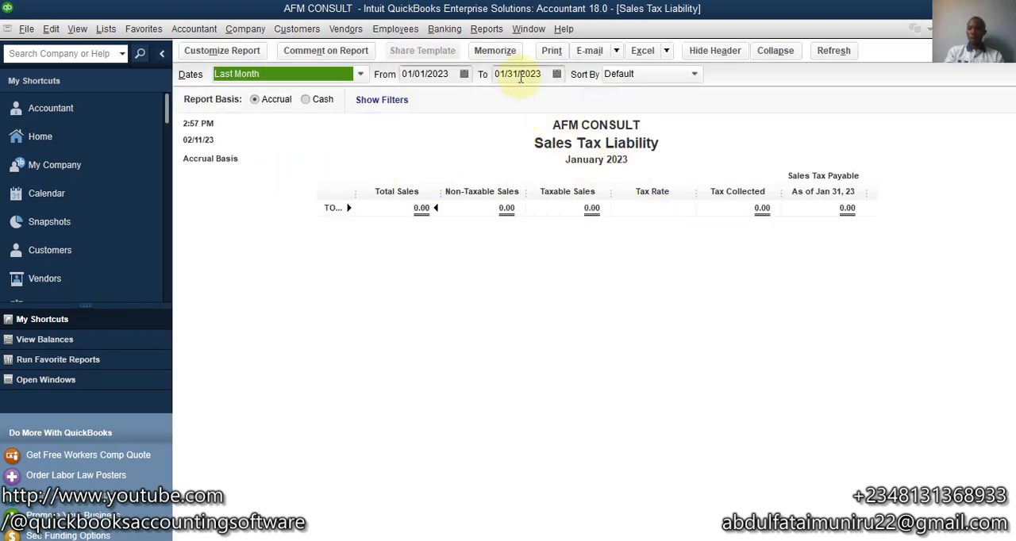
{"action": "left_click", "coordinate": [558, 78]}
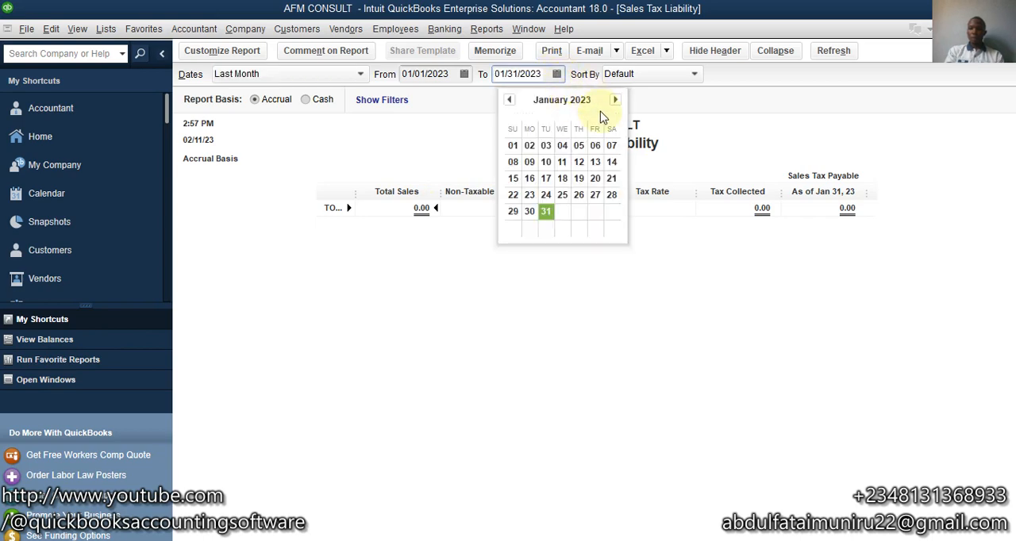
{"action": "left_click", "coordinate": [615, 101]}
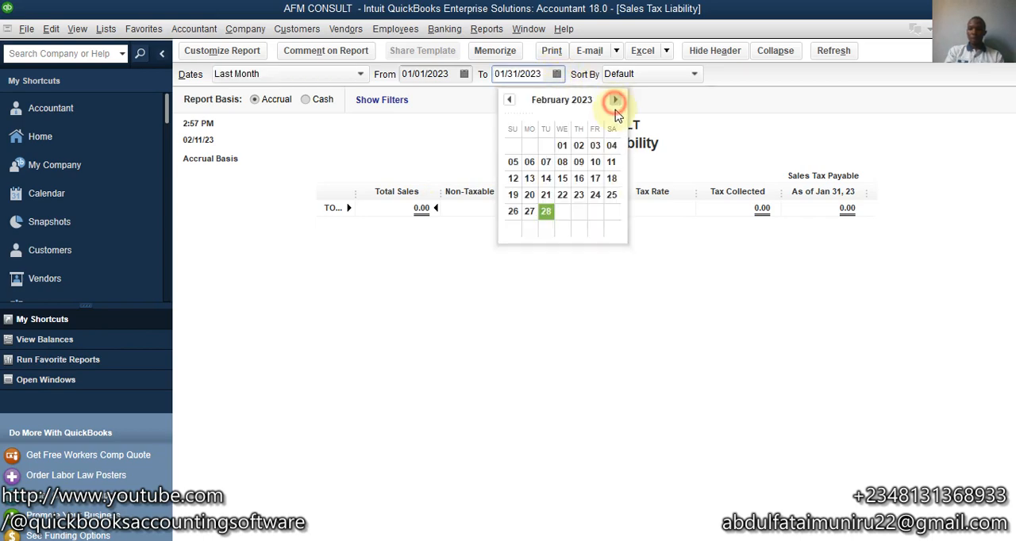
{"action": "left_click", "coordinate": [612, 163]}
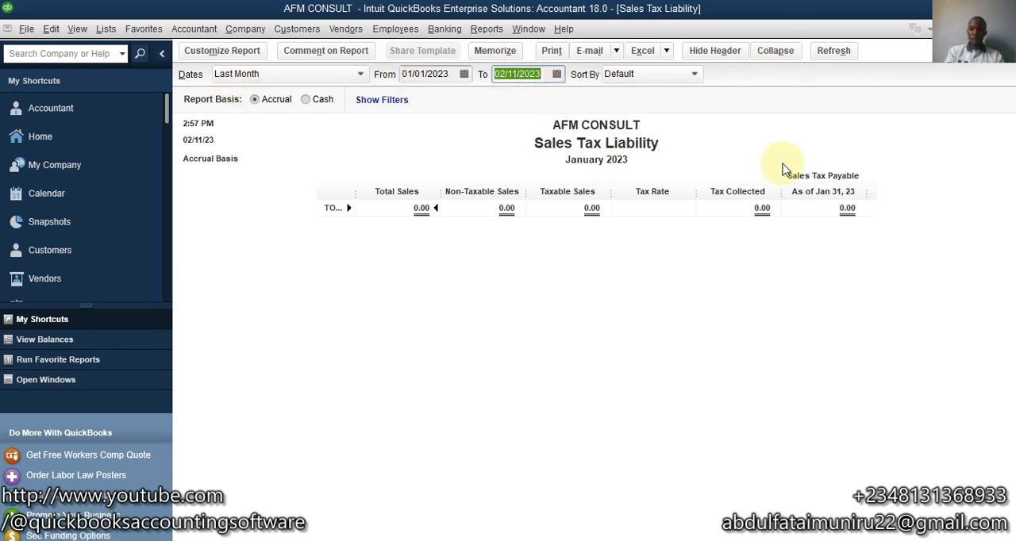
{"action": "left_click", "coordinate": [834, 52]}
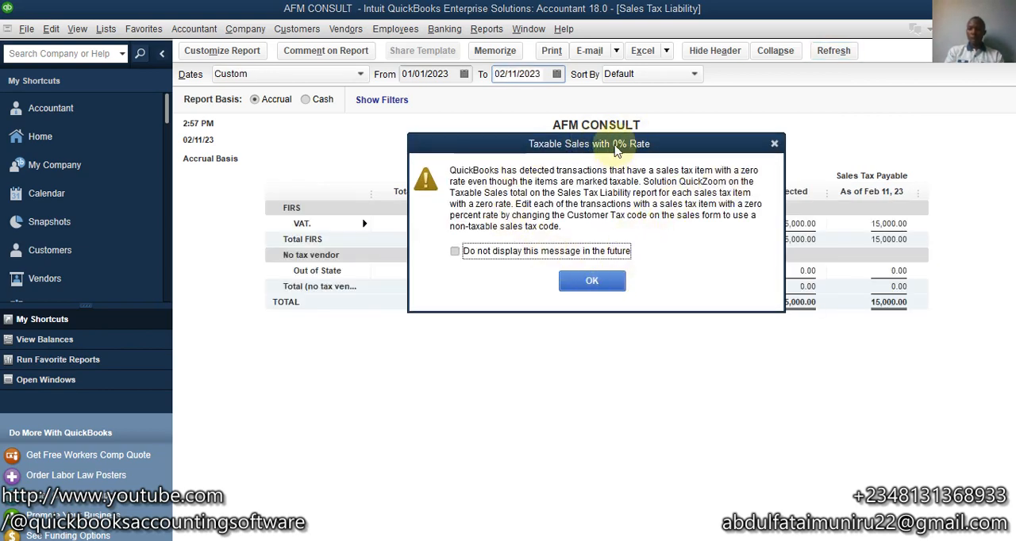
{"action": "left_click_drag", "start_coordinate": [616, 150], "coordinate": [521, 140]}
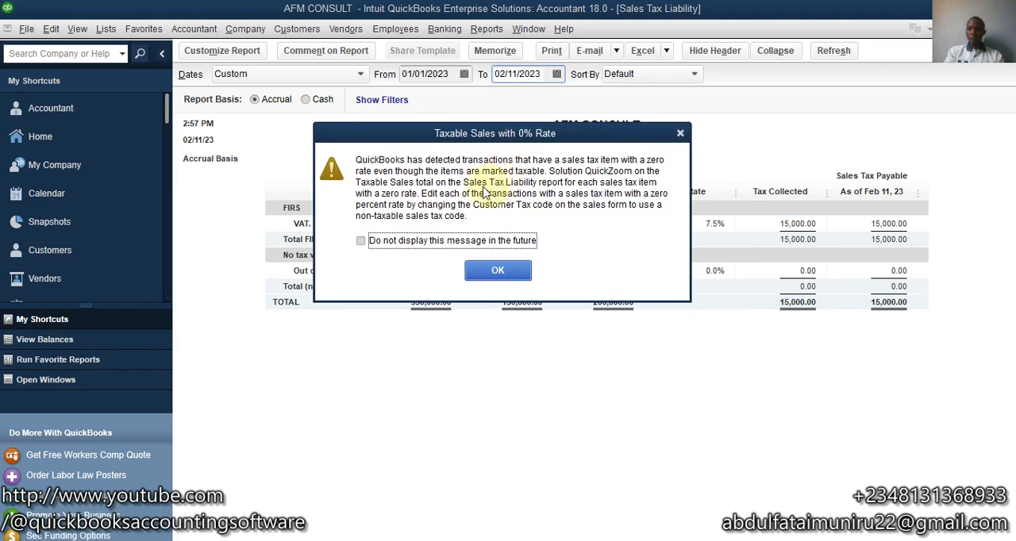
{"action": "left_click", "coordinate": [487, 274]}
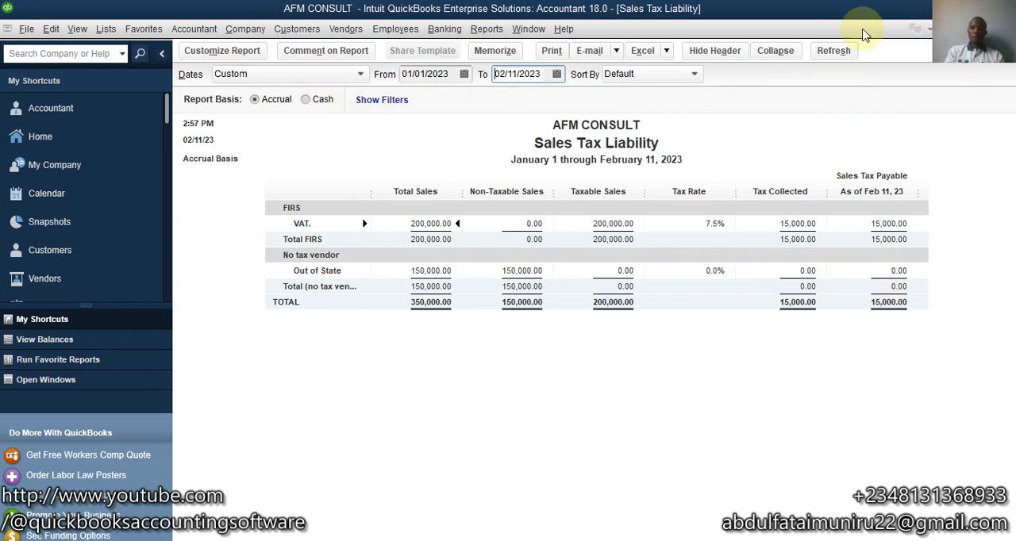
{"action": "left_click", "coordinate": [1003, 29]}
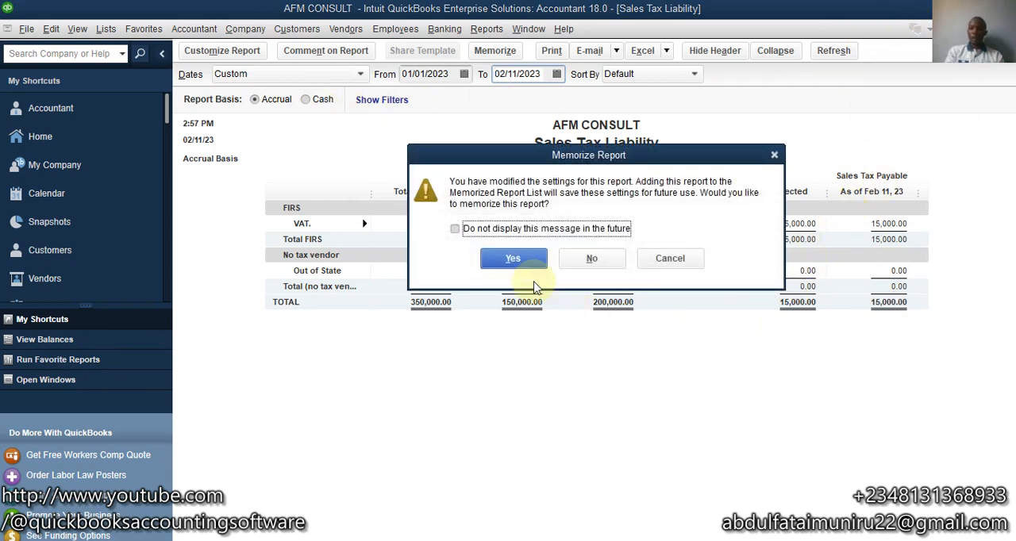
{"action": "left_click", "coordinate": [592, 258]}
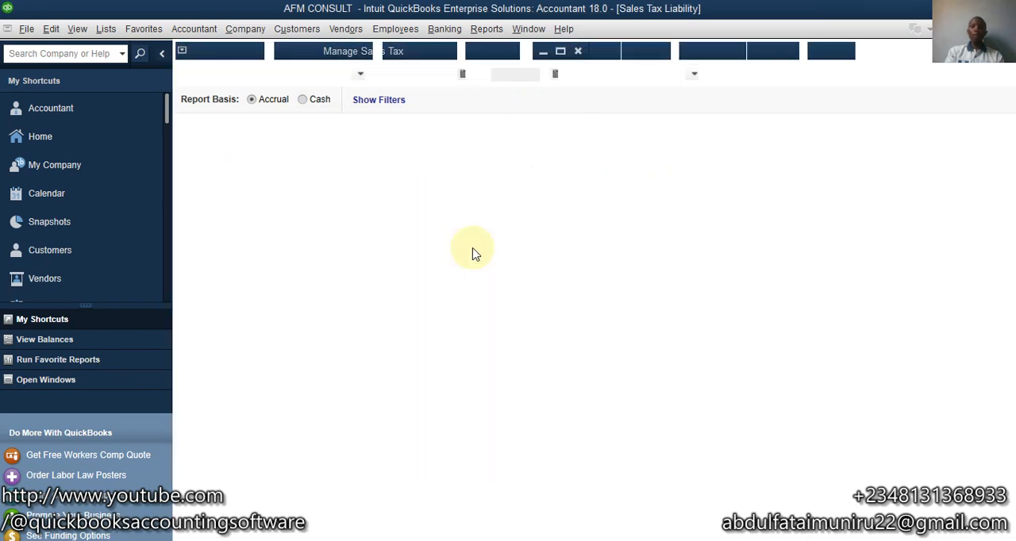
- Start a sales tax payment and set GTBC as the account to pay from
{"action": "left_click", "coordinate": [305, 221]}
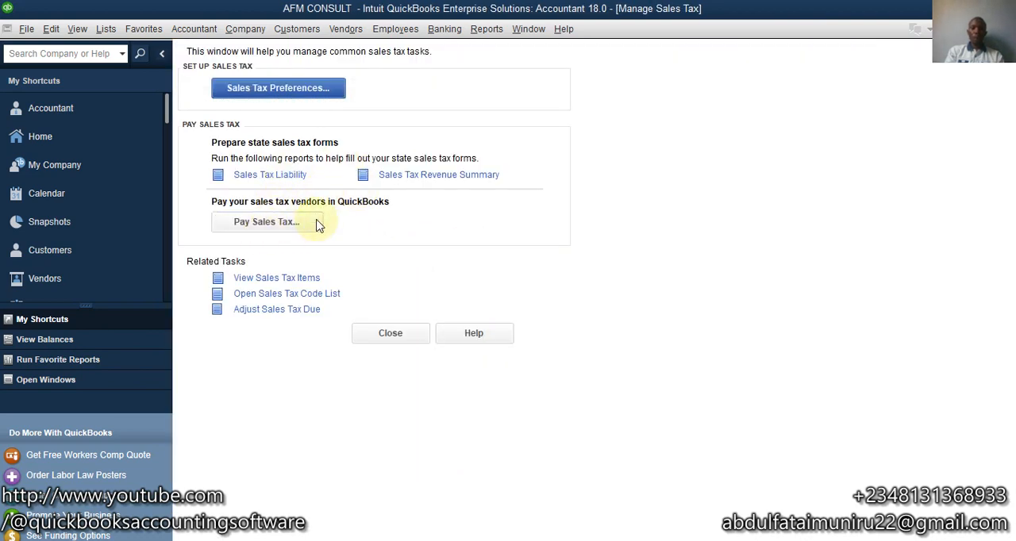
{"action": "left_click", "coordinate": [287, 230]}
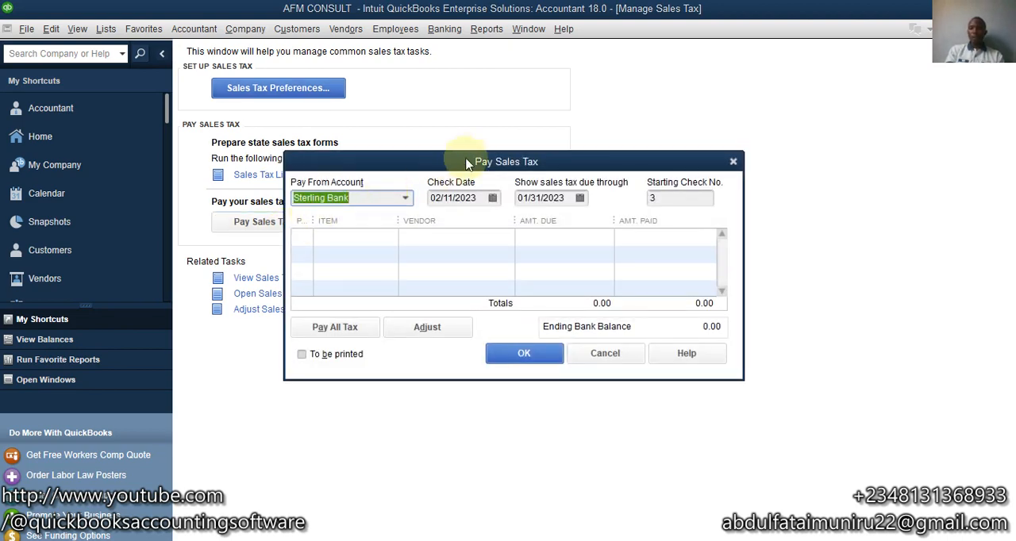
{"action": "left_click_drag", "start_coordinate": [475, 168], "coordinate": [481, 114]}
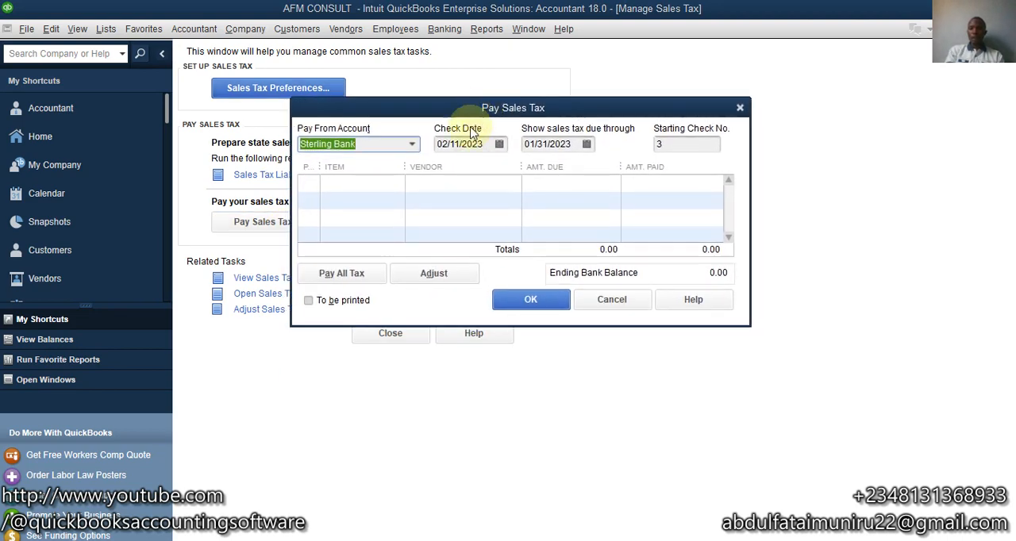
{"action": "left_click", "coordinate": [412, 145]}
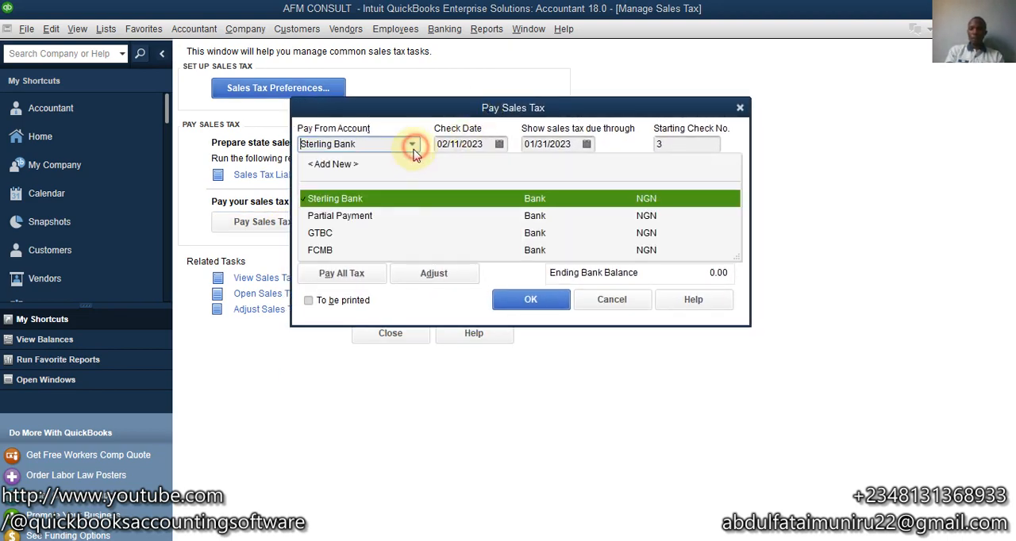
{"action": "left_click", "coordinate": [334, 235]}
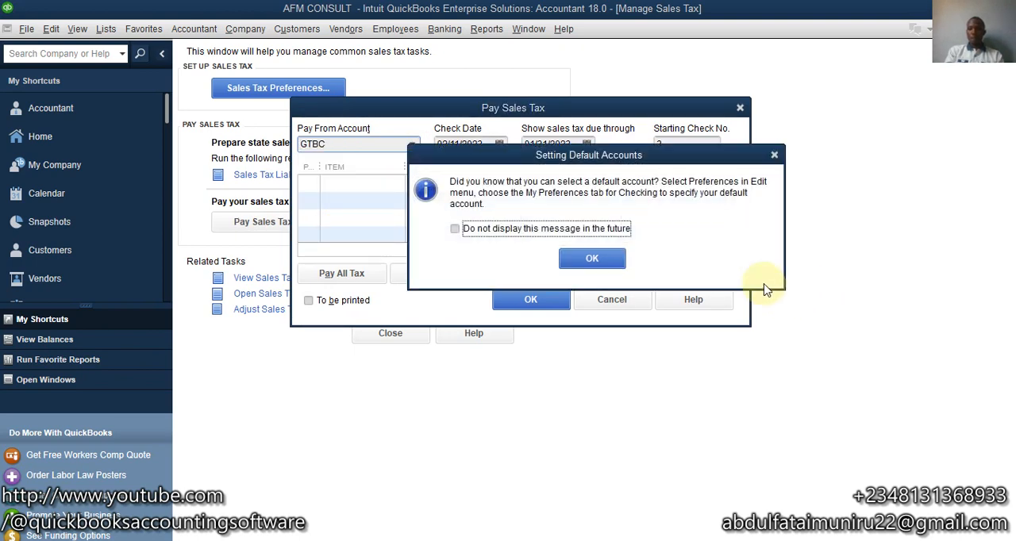
{"action": "left_click", "coordinate": [591, 258]}
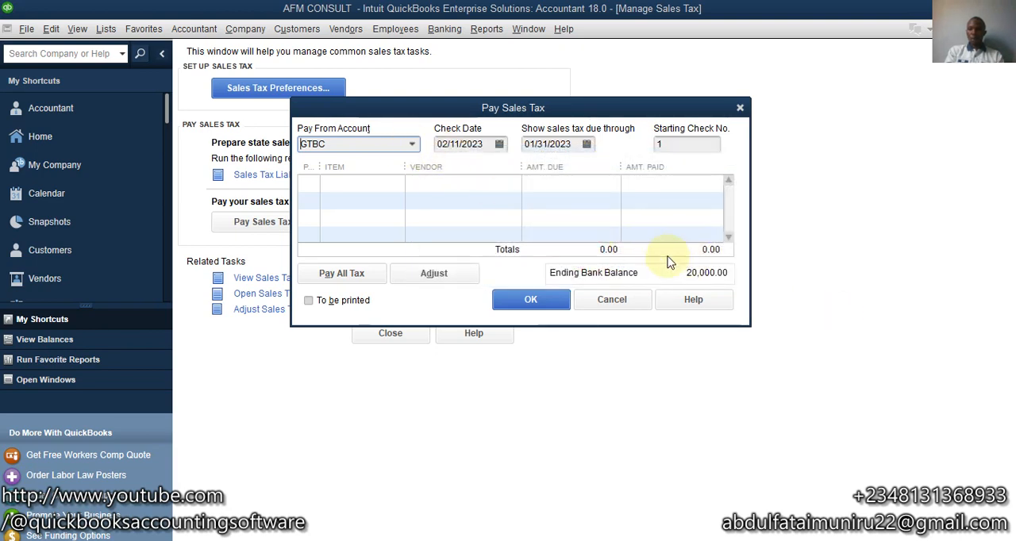
- Switch the paying account to Sterling Bank and FCMB to compare their ending bank balances, then return to GTBC
{"action": "left_click", "coordinate": [410, 144]}
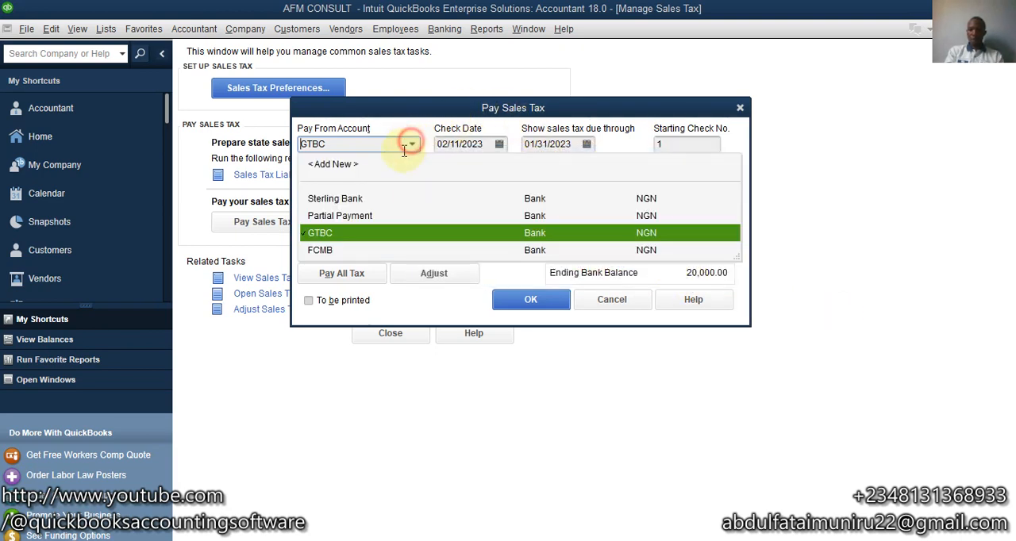
{"action": "left_click", "coordinate": [355, 198]}
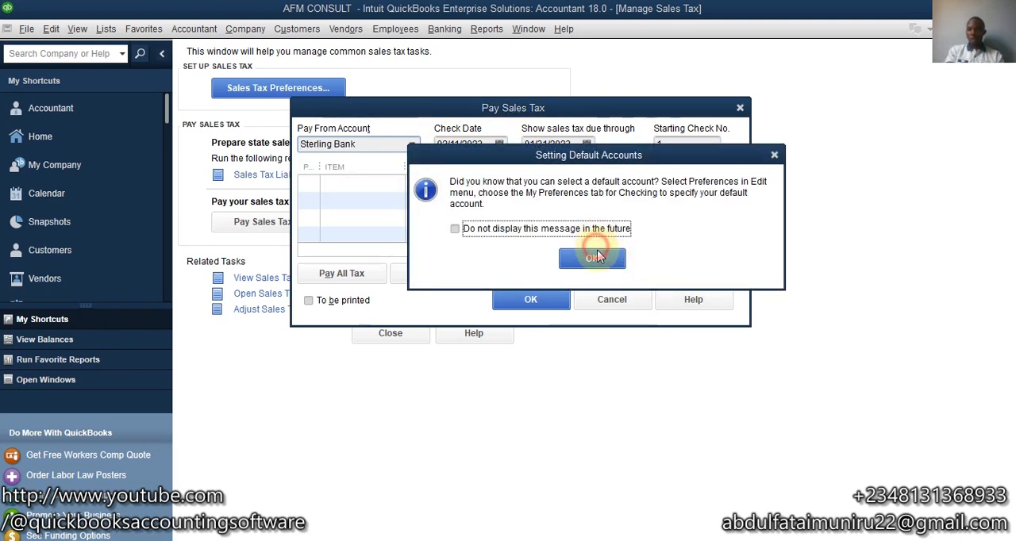
{"action": "left_click", "coordinate": [594, 260]}
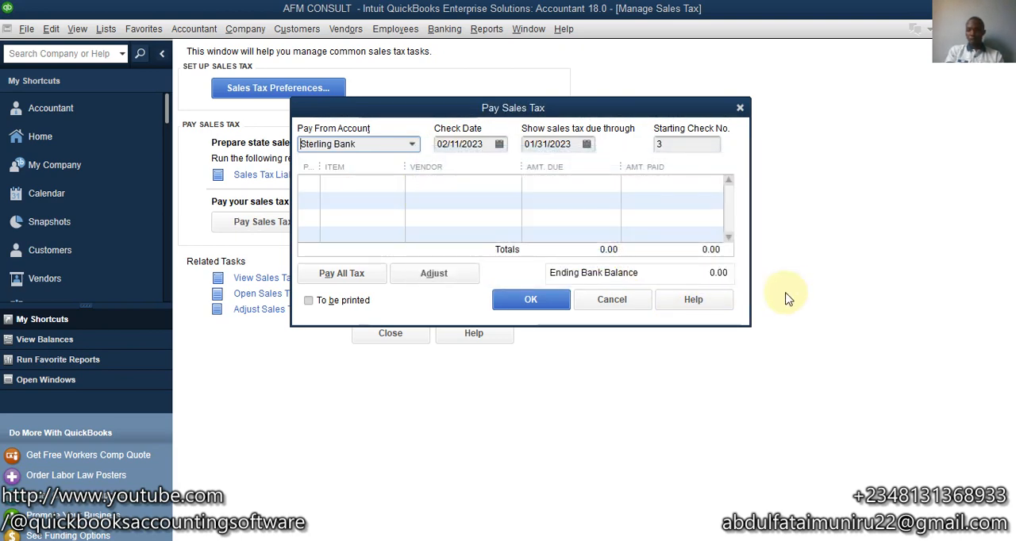
{"action": "left_click", "coordinate": [412, 145]}
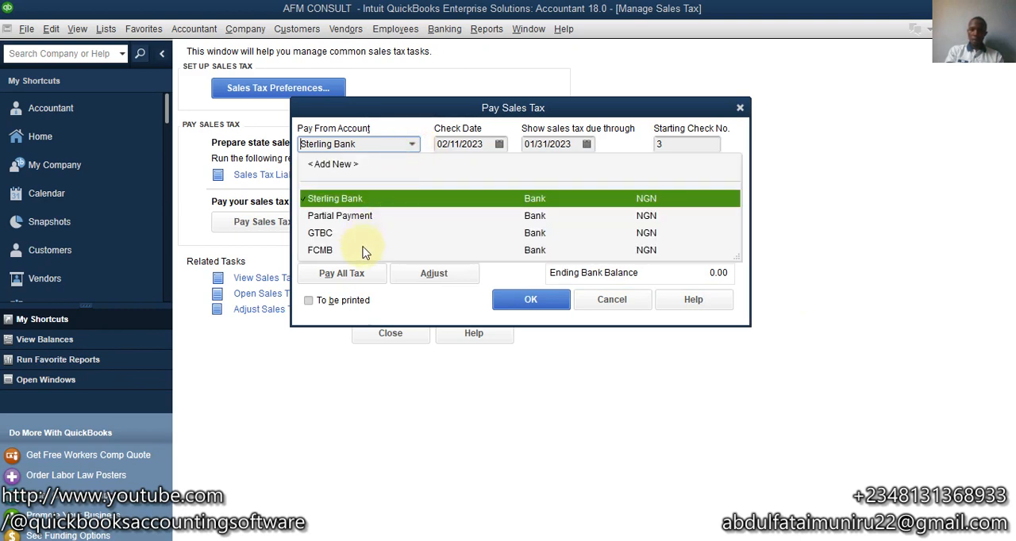
{"action": "left_click", "coordinate": [363, 252]}
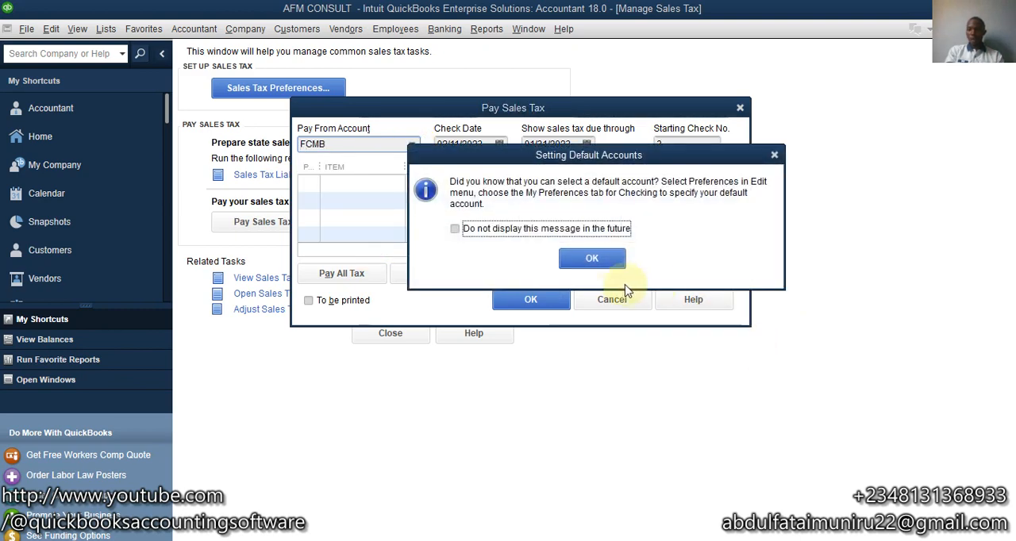
{"action": "left_click", "coordinate": [607, 259]}
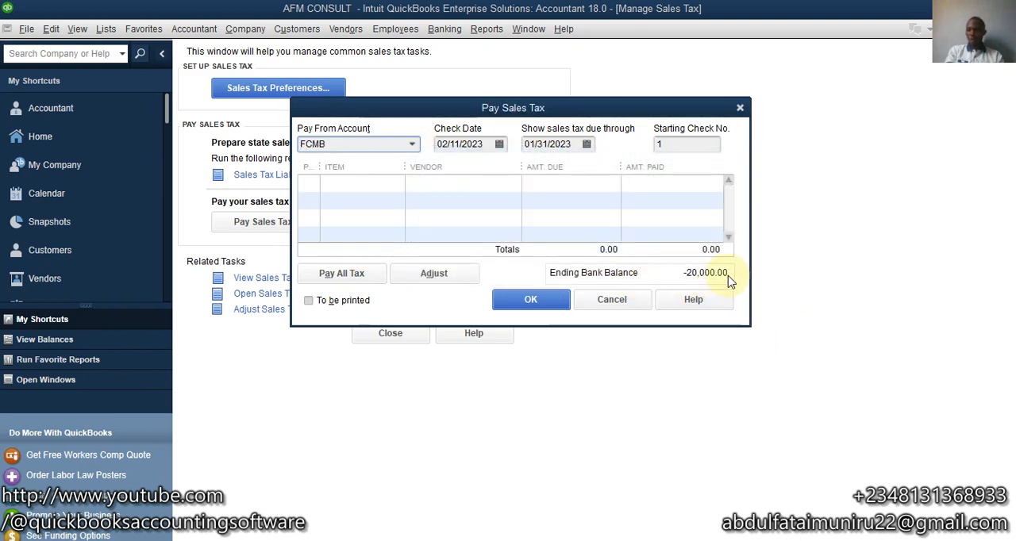
{"action": "left_click", "coordinate": [414, 145]}
{"action": "left_click", "coordinate": [377, 231]}
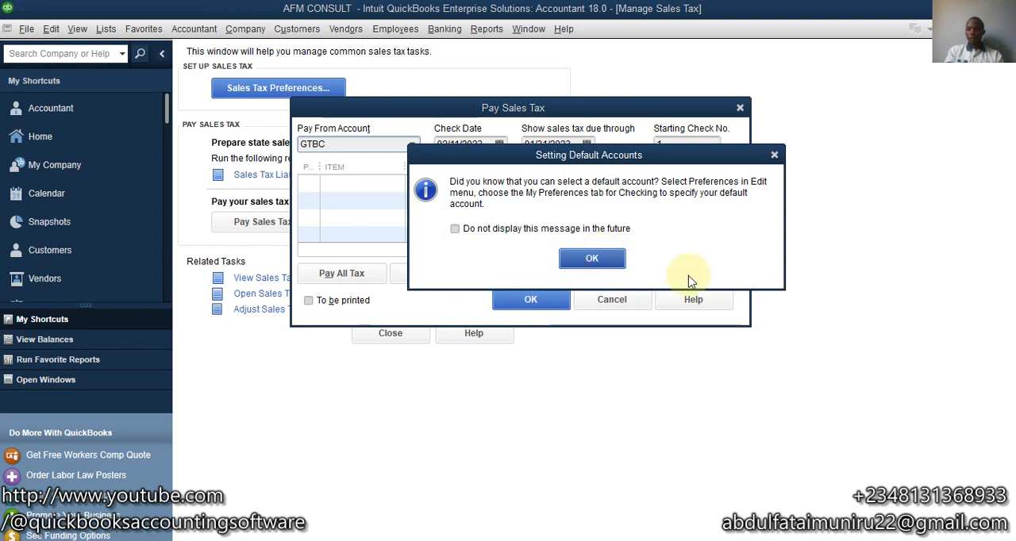
{"action": "key", "text": "Return"}
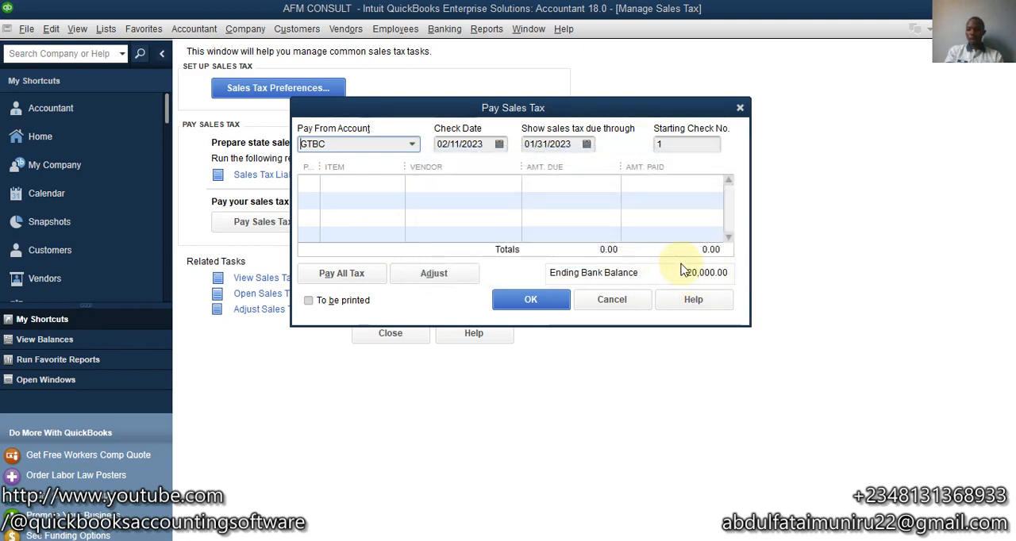
- Show sales tax due through 02/11/2023 and pay the full 15,000.00 VAT item due to FIRS
{"action": "left_click", "coordinate": [588, 146]}
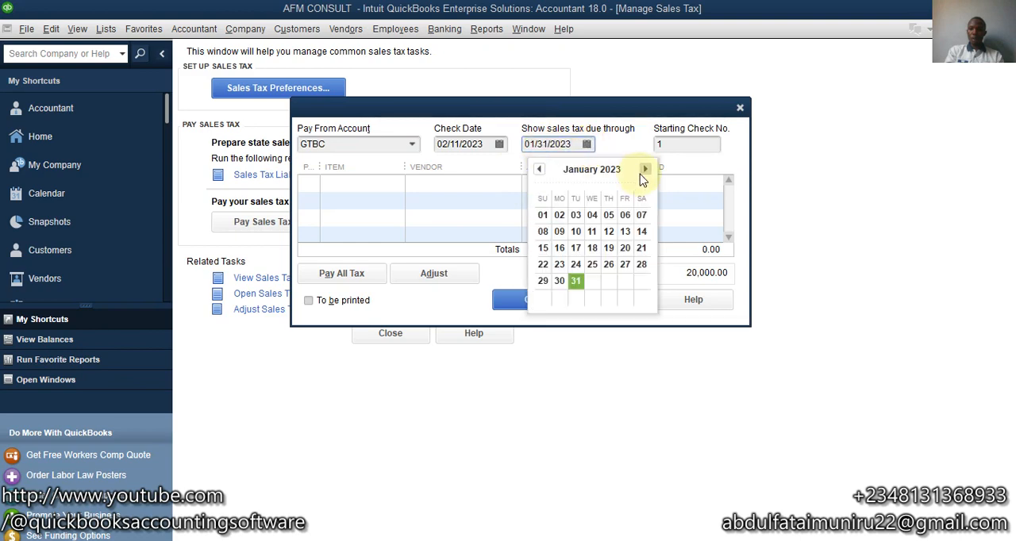
{"action": "left_click", "coordinate": [641, 173]}
{"action": "left_click", "coordinate": [641, 231]}
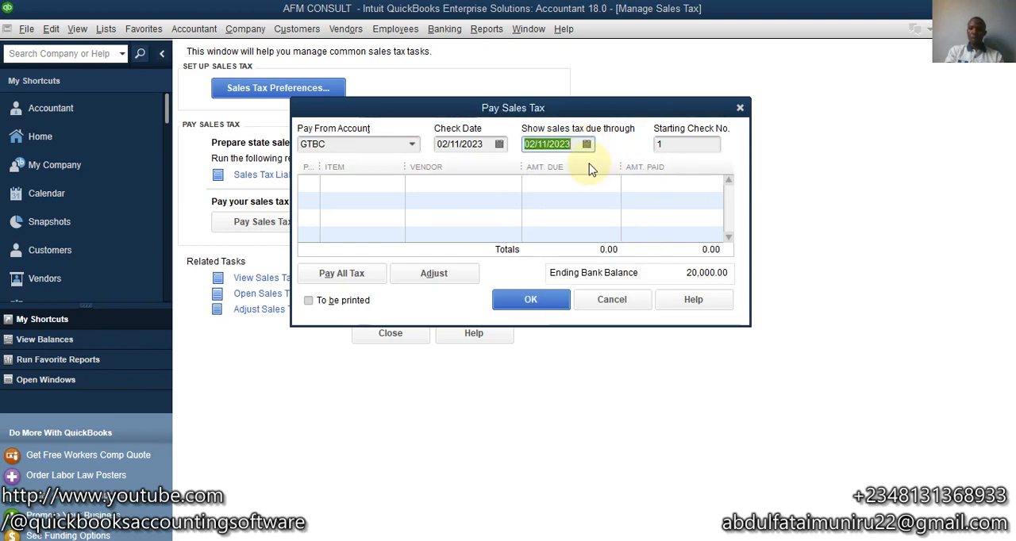
{"action": "left_click", "coordinate": [459, 186]}
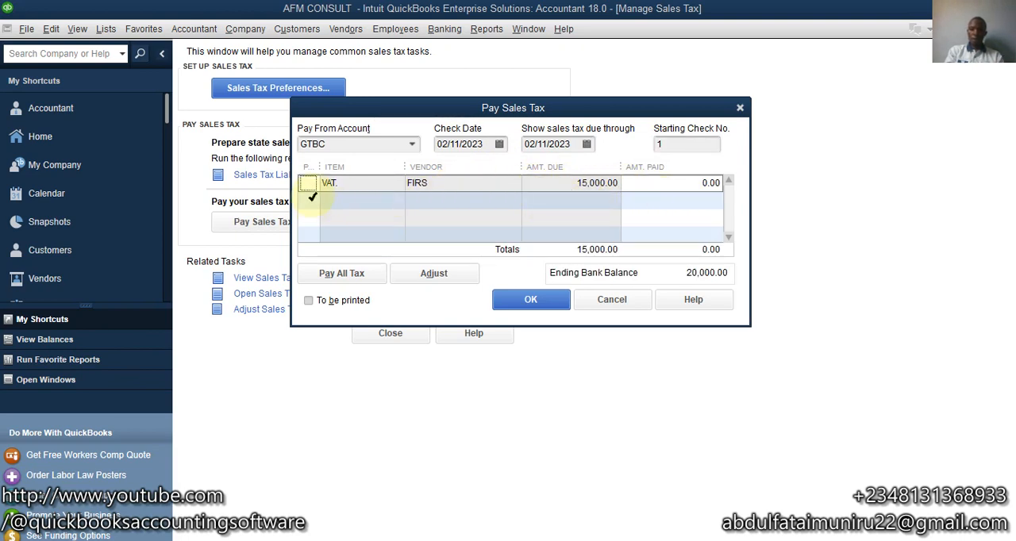
{"action": "left_click", "coordinate": [310, 185]}
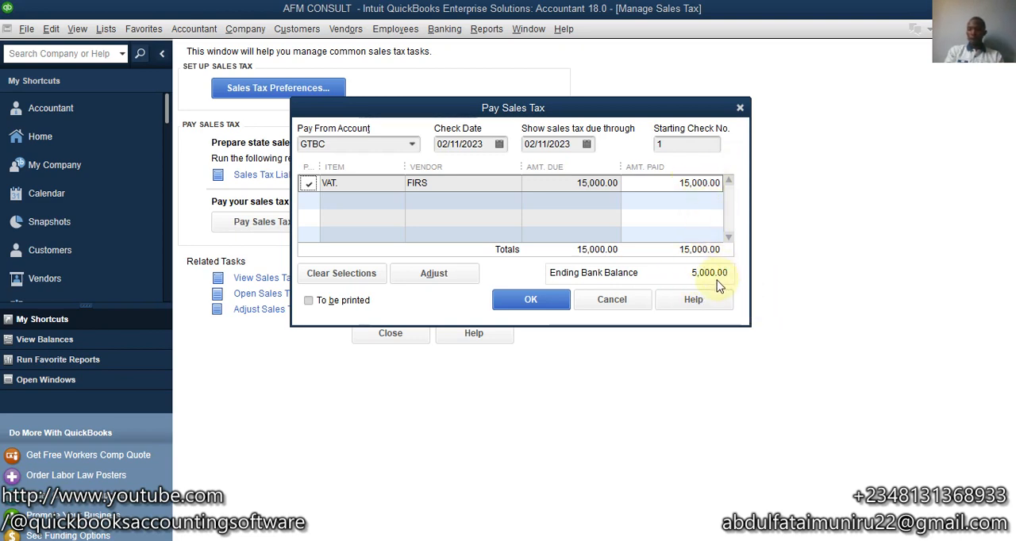
{"action": "left_click", "coordinate": [517, 310]}
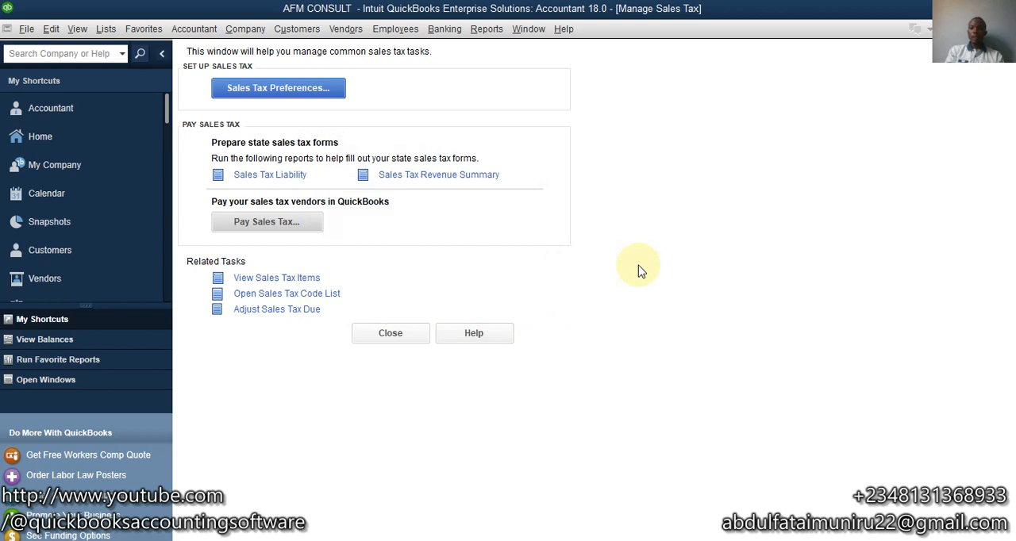
- Run the standard Balance Sheet report, examine its bank balances and liabilities, and return to the home page
{"action": "left_click", "coordinate": [485, 29]}
{"action": "mouse_move", "coordinate": [701, 193]}
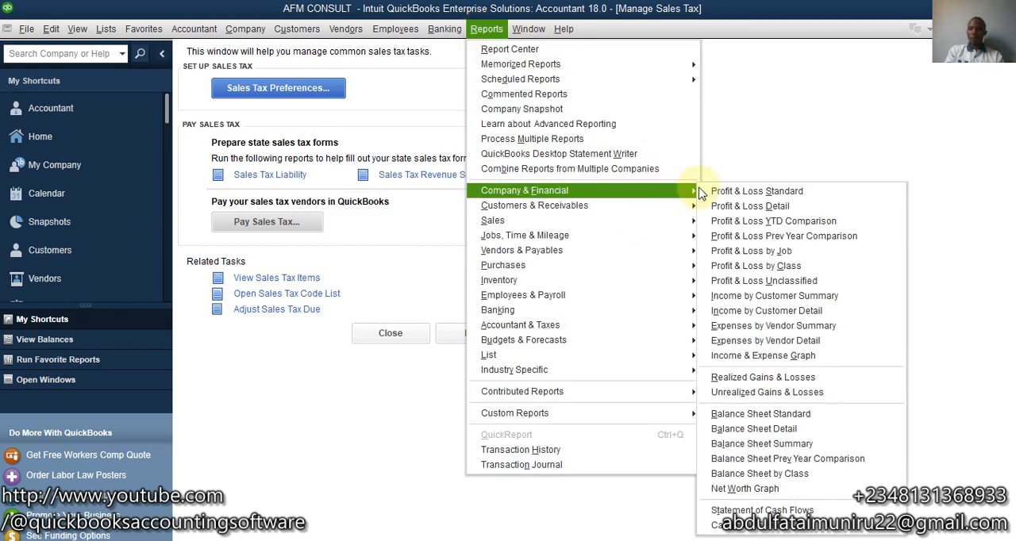
{"action": "left_click", "coordinate": [838, 415]}
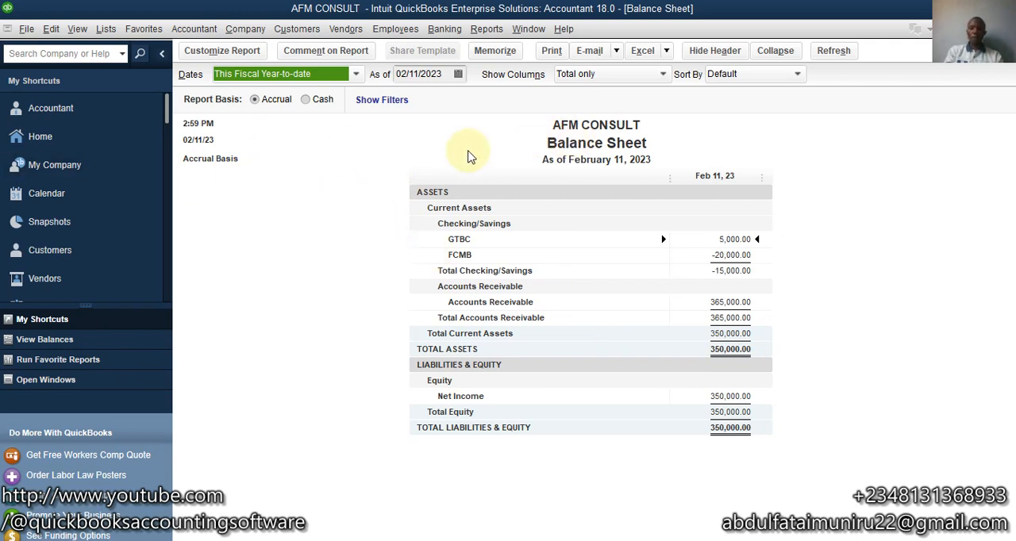
{"action": "left_click", "coordinate": [53, 142]}
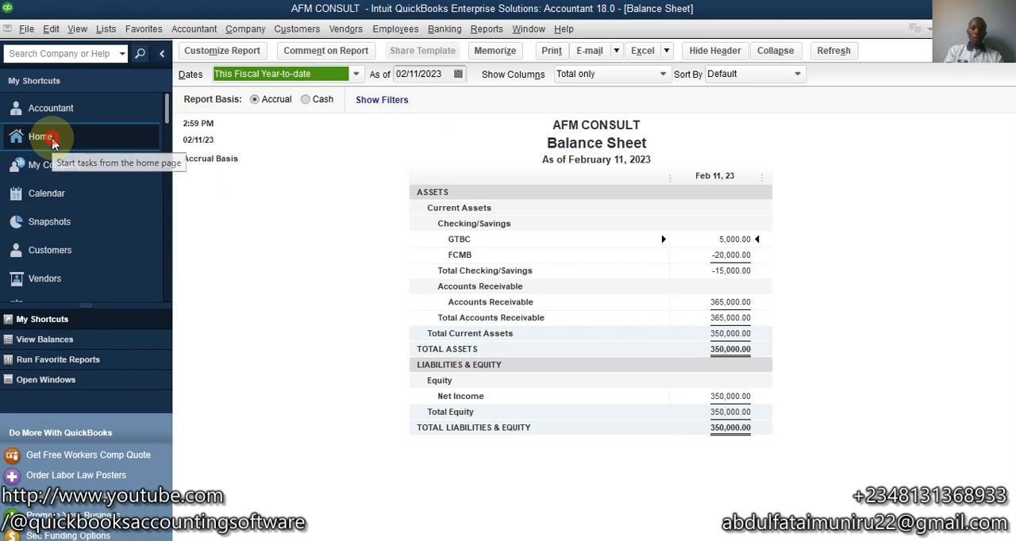